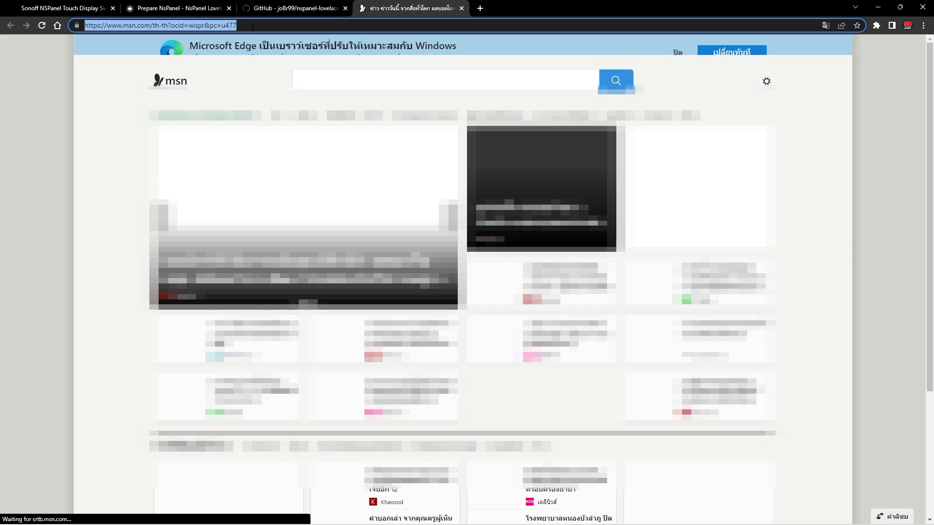
# - Open the Tasmota setup page at 192.168.4.1 and save IPROSHOP as the device's WiFi network
pyautogui.write('192')
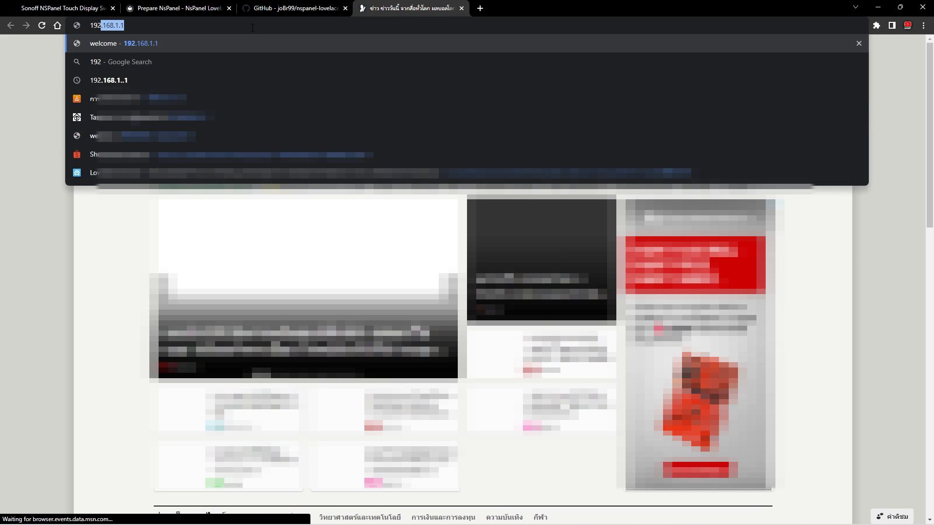
pyautogui.write('.168.4.1')
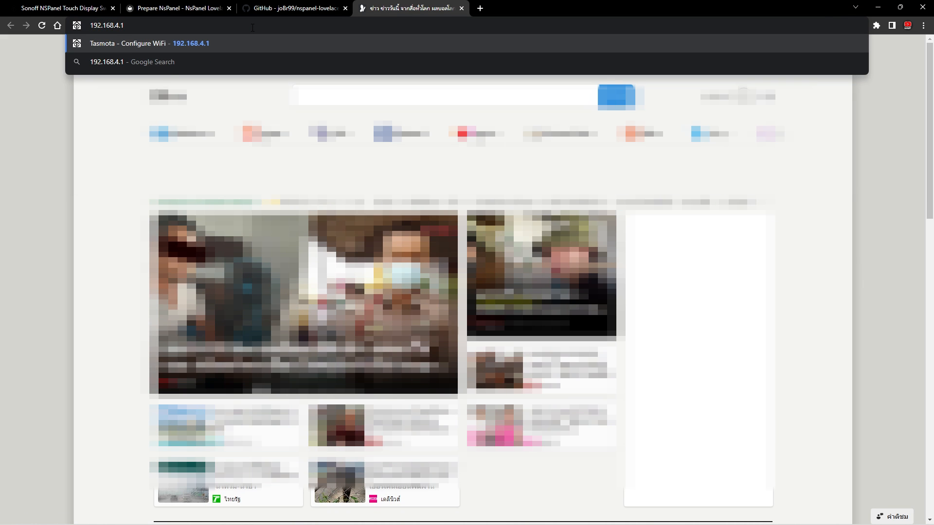
pyautogui.press('Return')
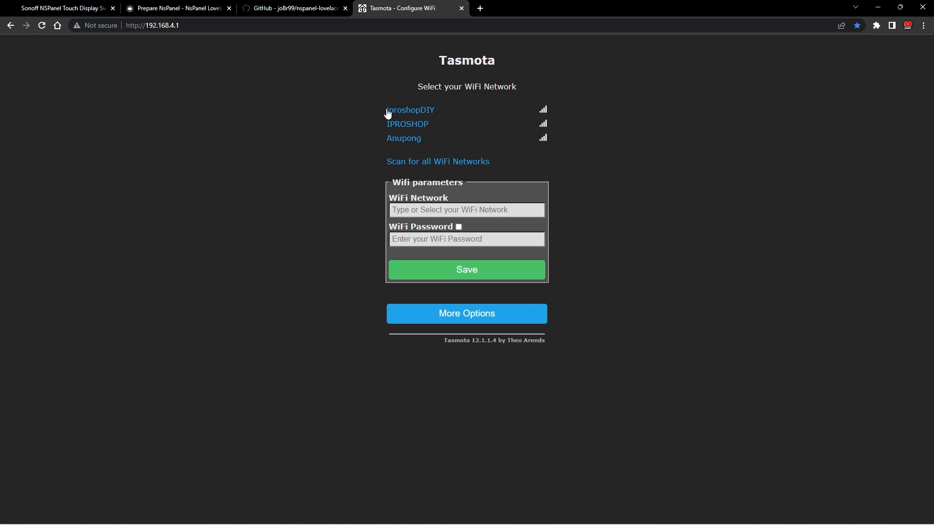
pyautogui.click(410, 125)
pyautogui.click(416, 270)
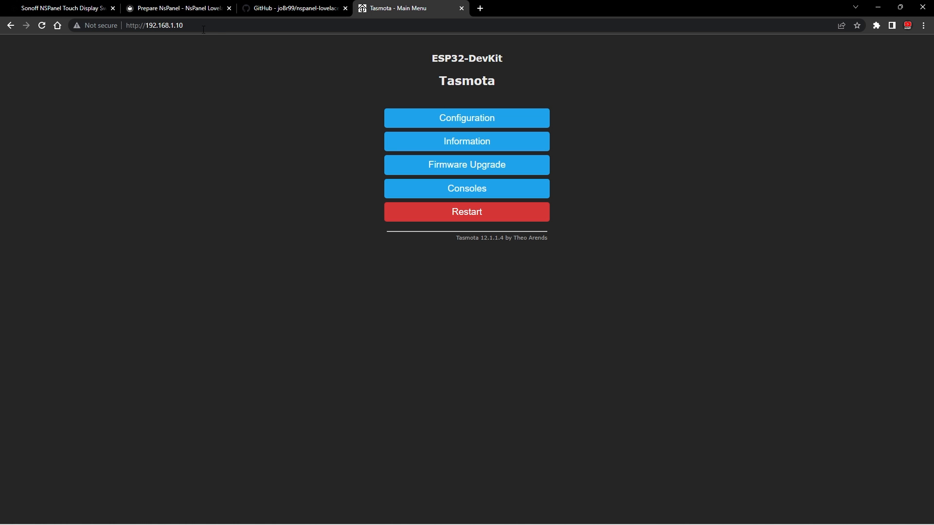
# - Copy the full NSPanel template code from the Prepare NsPanel documentation page
pyautogui.click(170, 9)
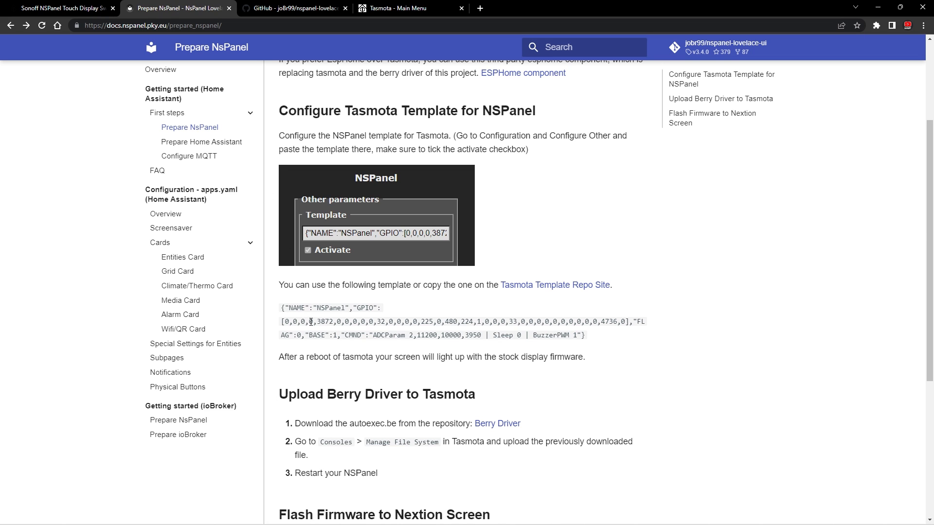
pyautogui.moveTo(282, 307); pyautogui.dragTo(597, 336)
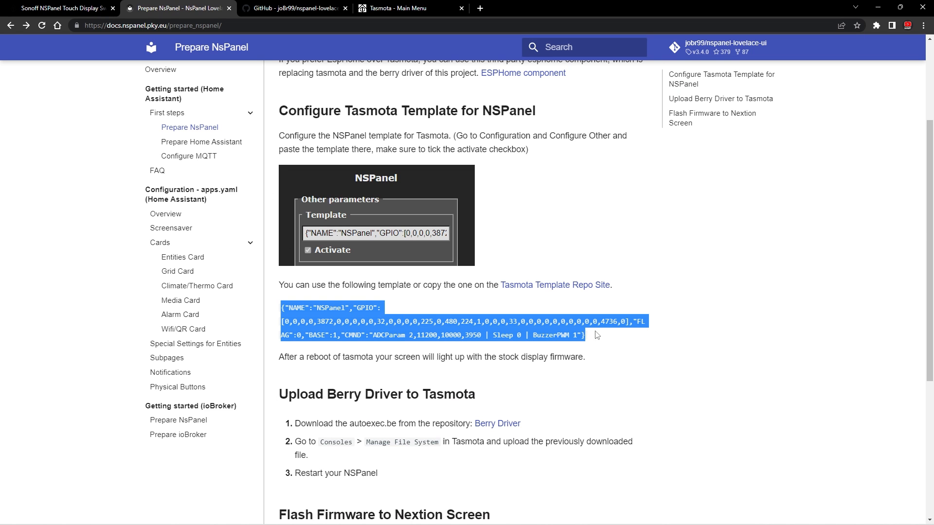
pyautogui.rightClick(573, 326)
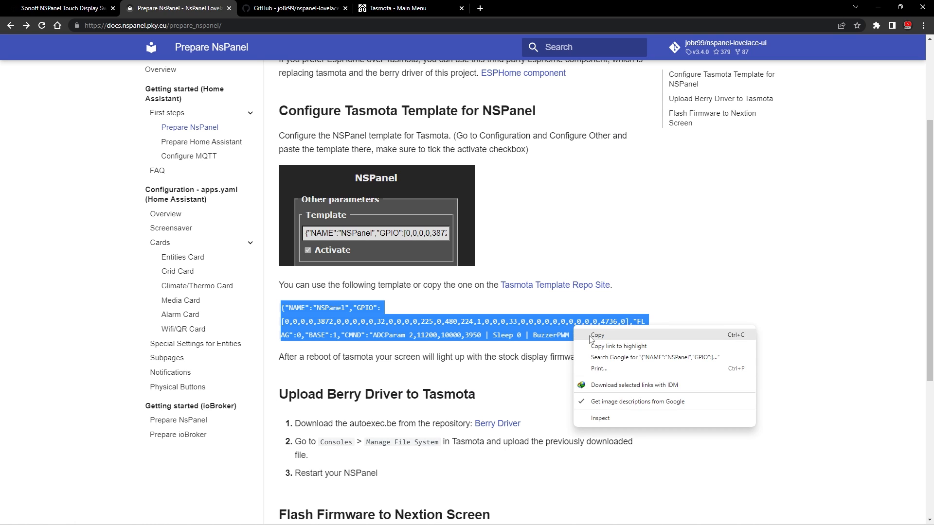
pyautogui.click(588, 333)
# - Replace the template in Tasmota's Configure Other settings with the copied NSPanel template, activate it and save
pyautogui.click(382, 8)
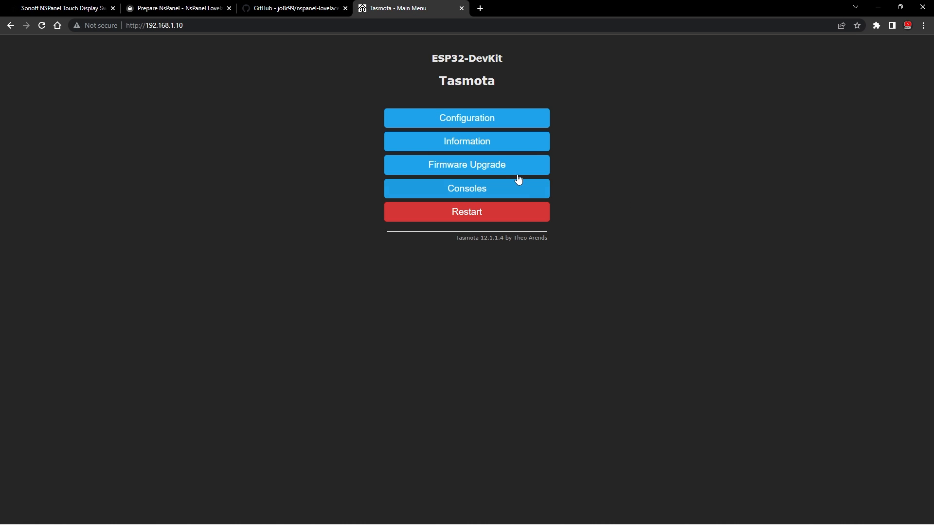
pyautogui.click(462, 119)
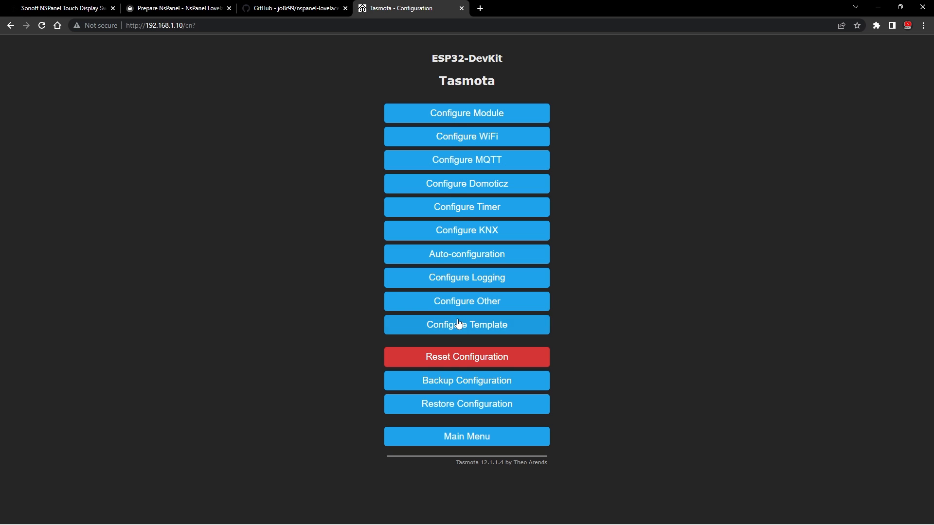
pyautogui.click(455, 302)
pyautogui.tripleClick(426, 137)
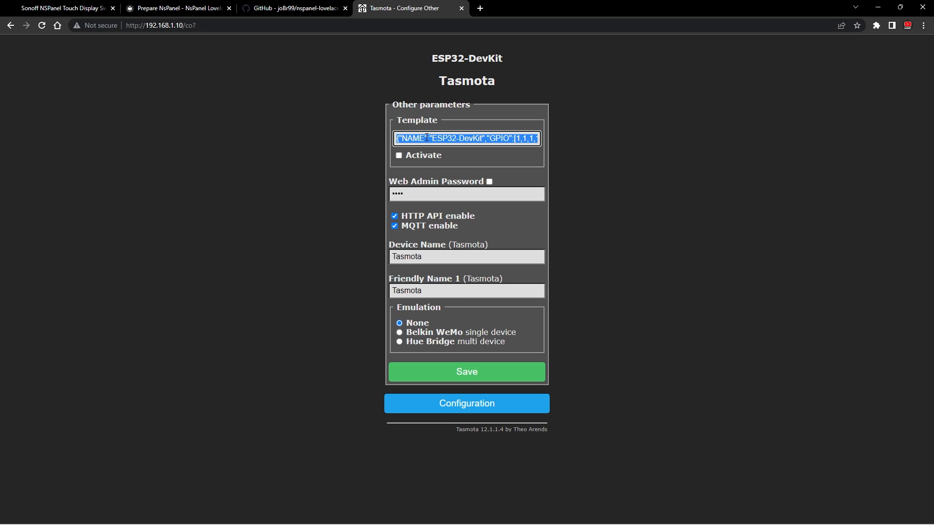
pyautogui.hotkey('ctrl', 'v')
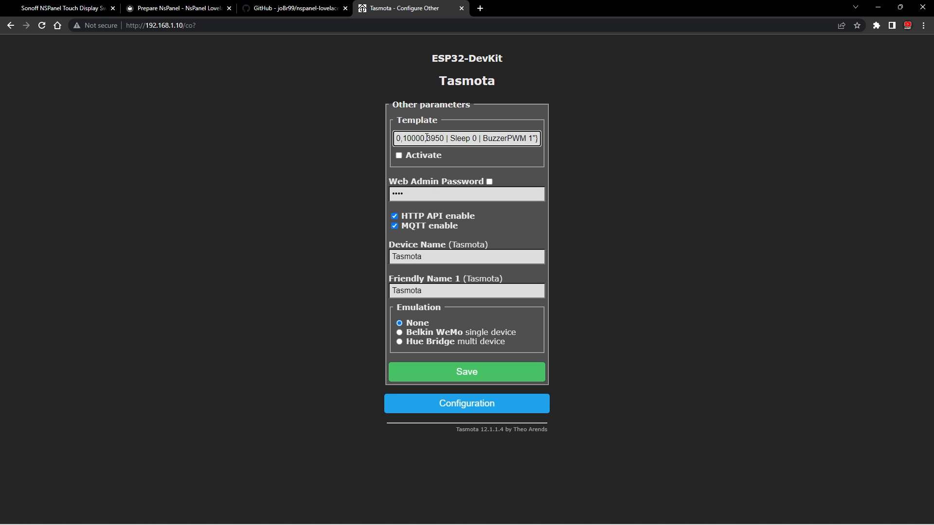
pyautogui.click(398, 157)
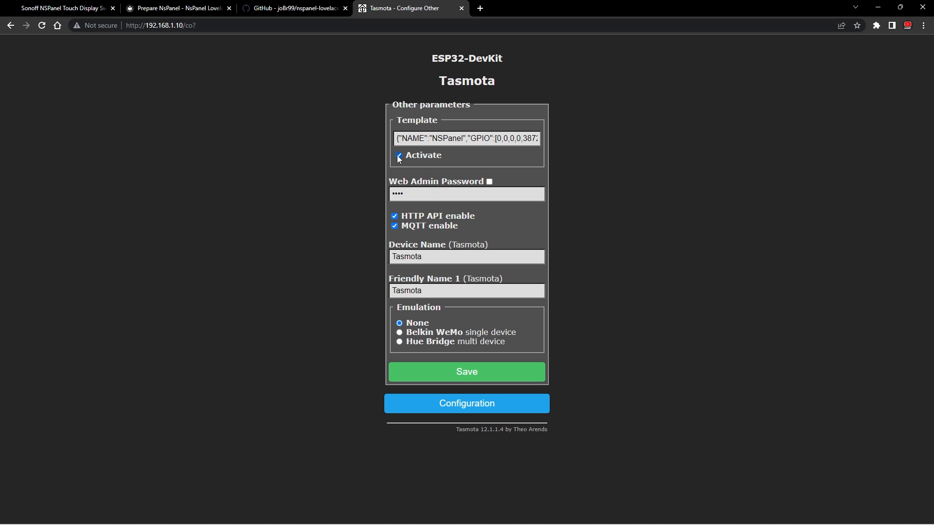
pyautogui.click(476, 370)
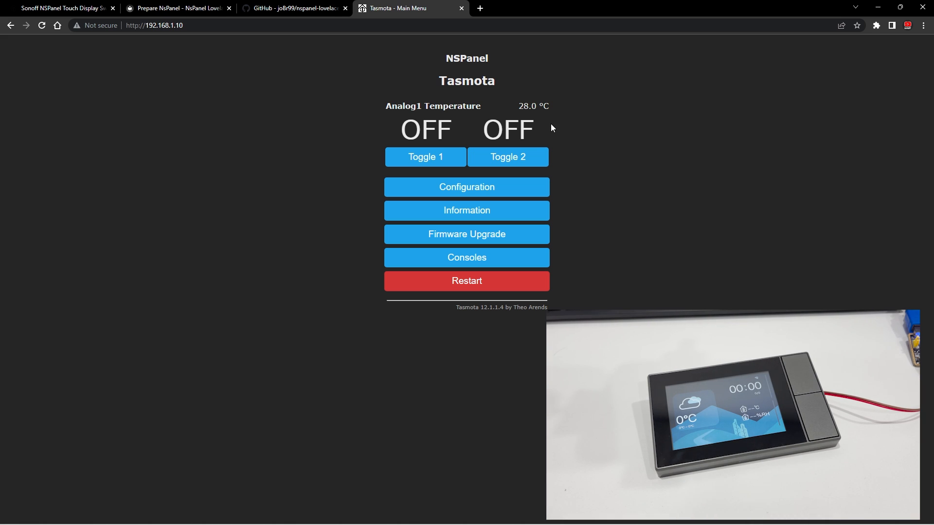
# - Open the Berry Driver file linked in the NsPanel documentation and copy its file name, autoexec.be
pyautogui.click(170, 12)
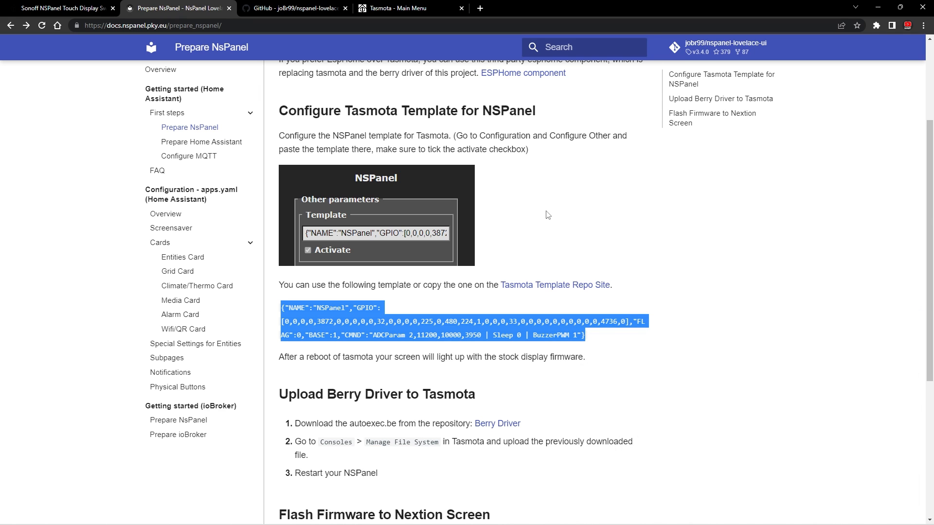
pyautogui.scroll(-4, 548, 215)
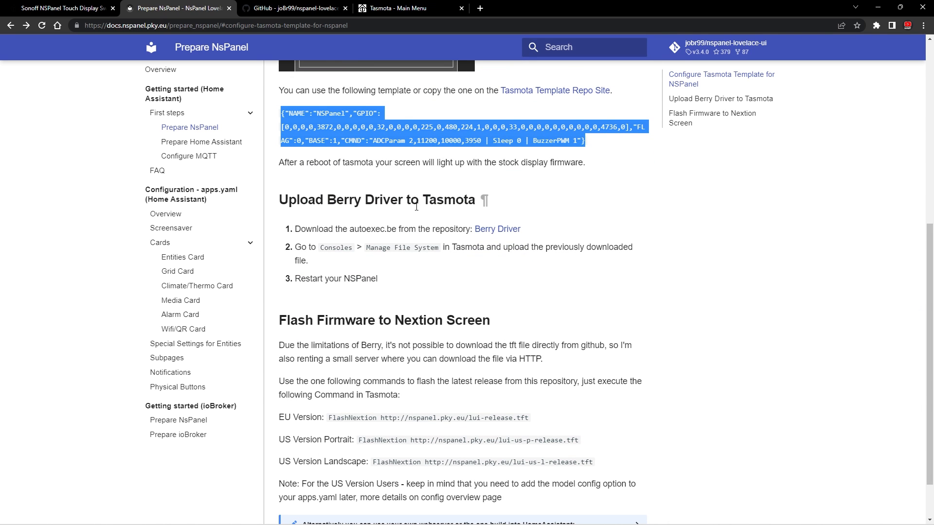
pyautogui.click(501, 232)
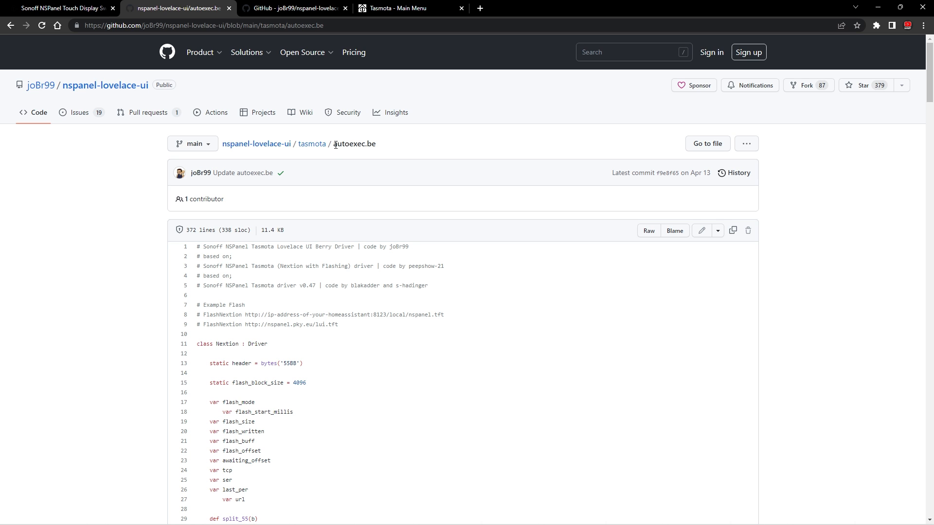
pyautogui.moveTo(336, 145); pyautogui.dragTo(377, 148)
pyautogui.rightClick(371, 144)
pyautogui.click(396, 152)
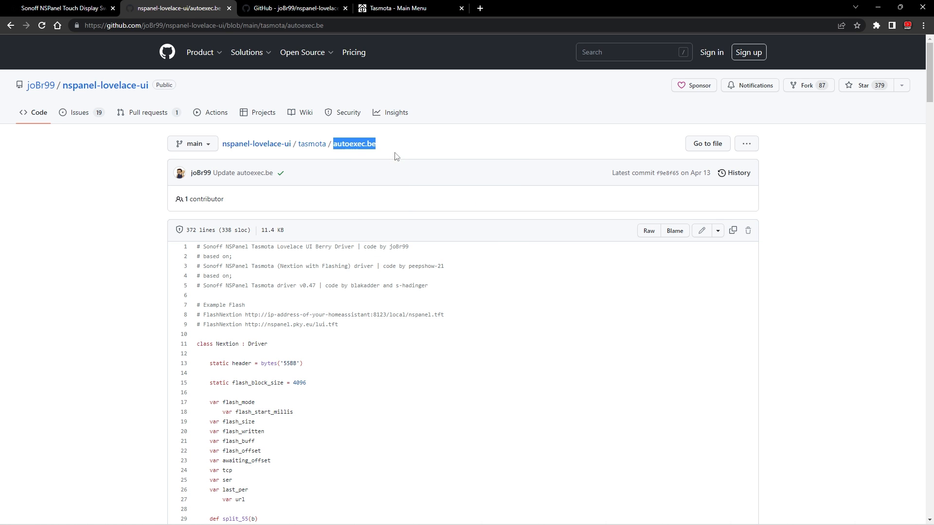
# - Start a new file in Tasmota's file system and name it autoexec.be
pyautogui.click(371, 8)
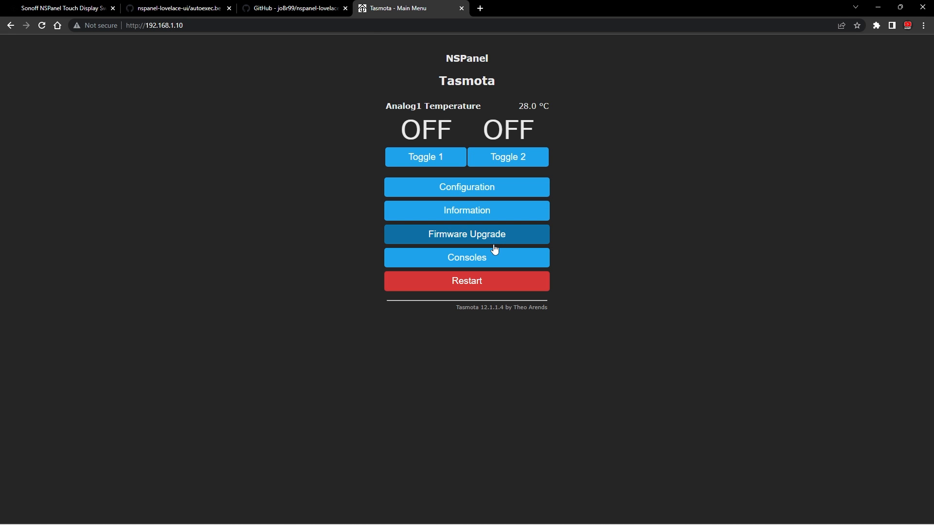
pyautogui.click(477, 259)
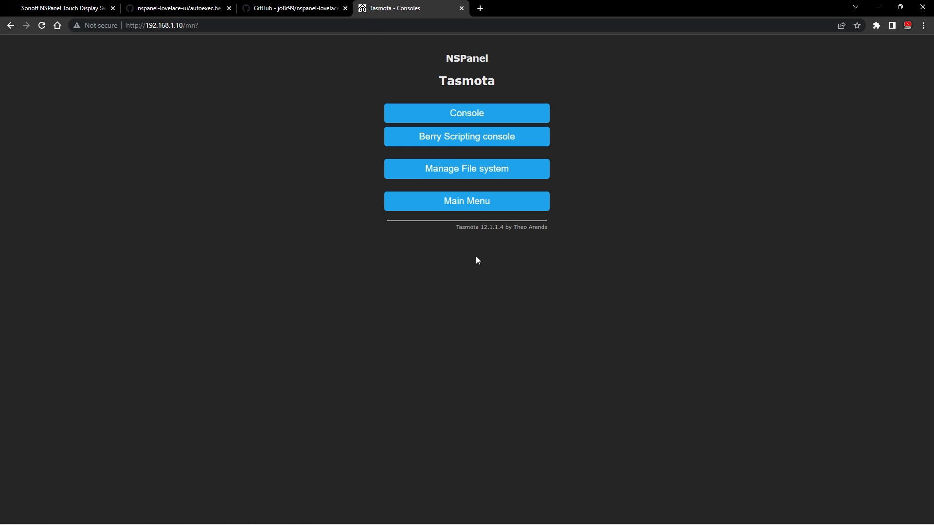
pyautogui.click(463, 170)
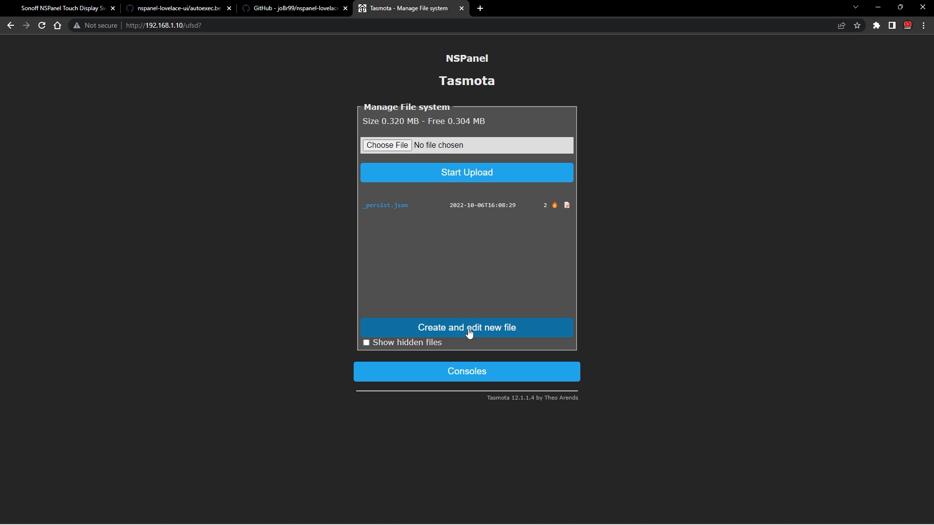
pyautogui.click(469, 332)
pyautogui.moveTo(321, 130); pyautogui.dragTo(269, 129)
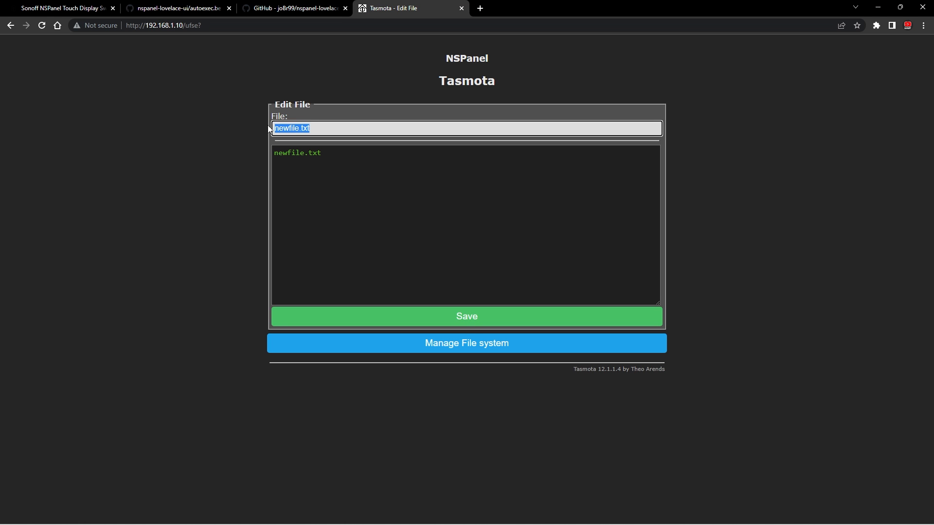
pyautogui.rightClick(298, 132)
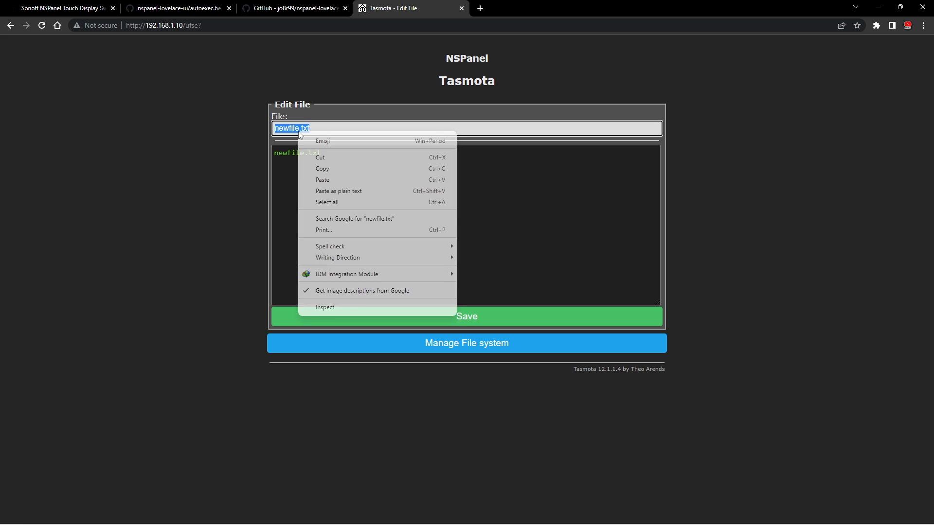
pyautogui.click(323, 180)
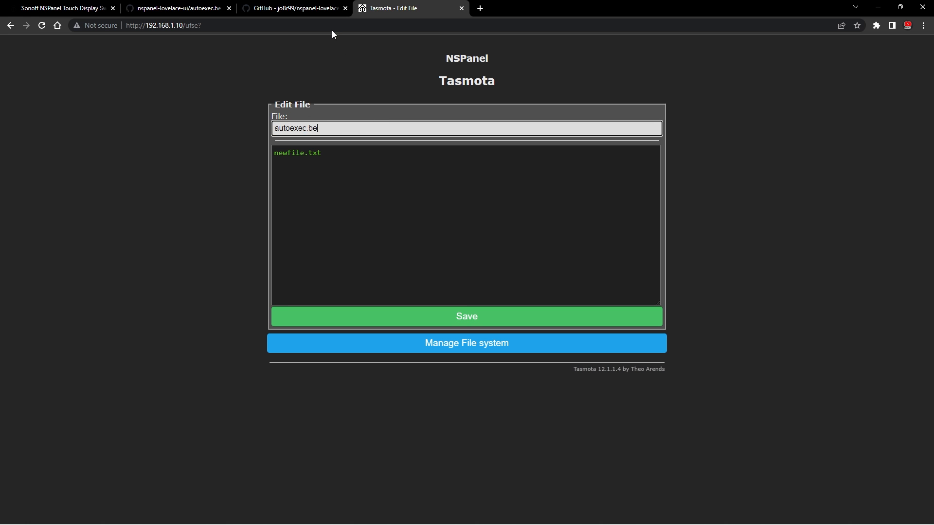
# - Replace the placeholder text in the new autoexec.be with the full driver code copied from GitHub, and save the file
pyautogui.click(203, 9)
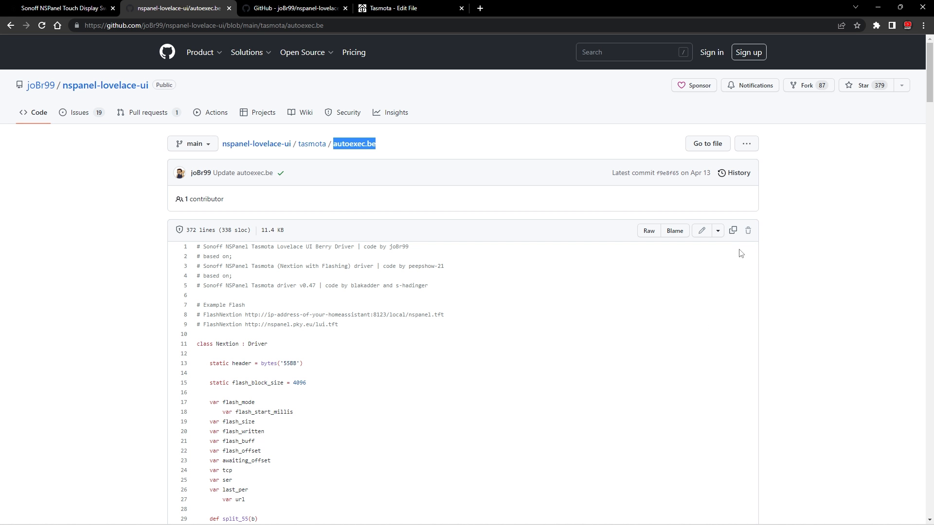
pyautogui.click(733, 232)
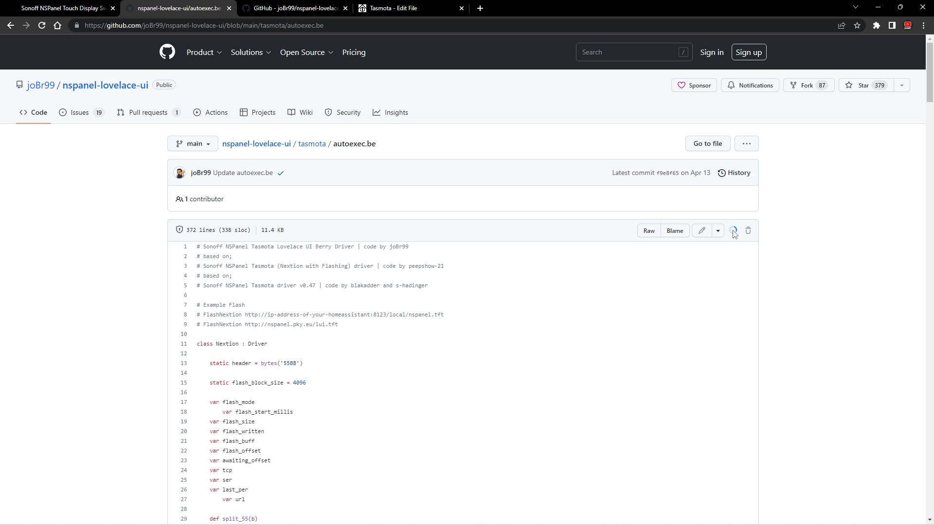
pyautogui.click(380, 11)
pyautogui.moveTo(352, 156); pyautogui.dragTo(264, 148)
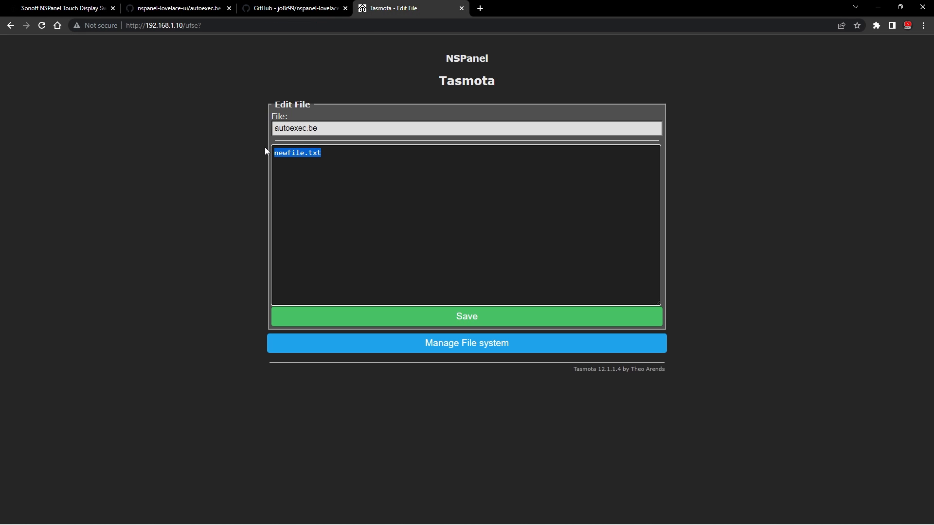
pyautogui.rightClick(293, 154)
pyautogui.click(334, 203)
pyautogui.click(466, 317)
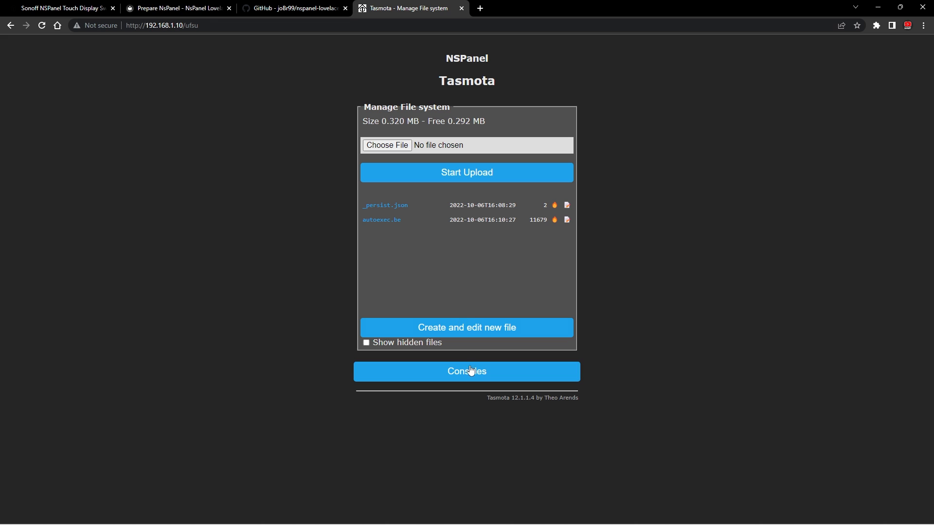
# - Return to the Tasmota main menu and restart the NSPanel
pyautogui.click(472, 375)
pyautogui.click(463, 207)
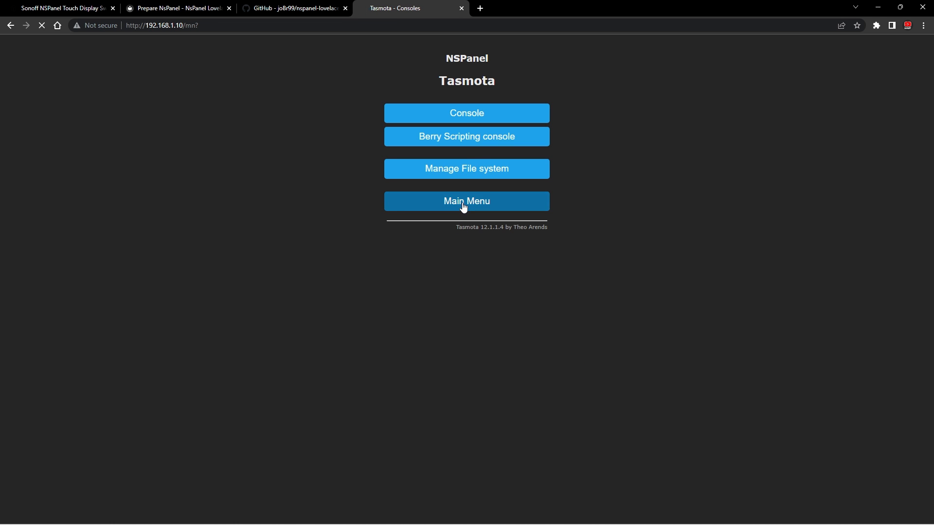
pyautogui.click(475, 286)
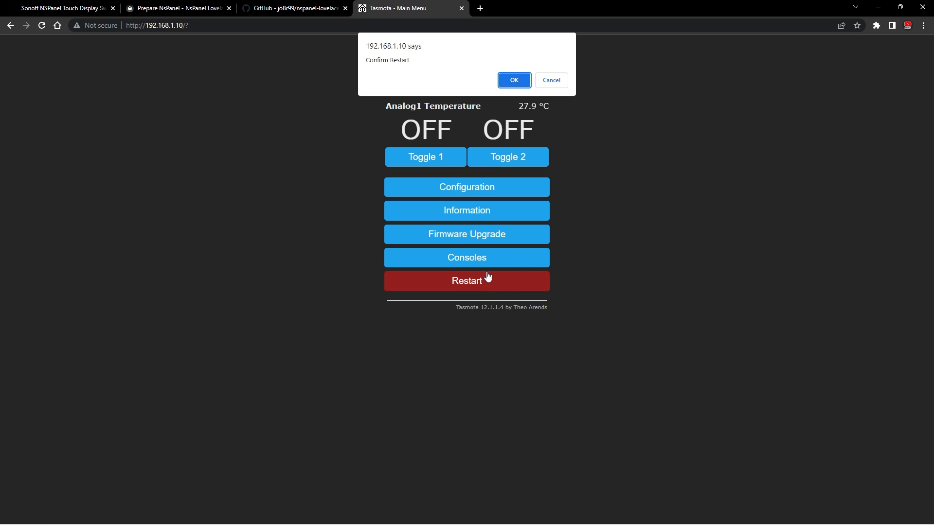
pyautogui.click(515, 82)
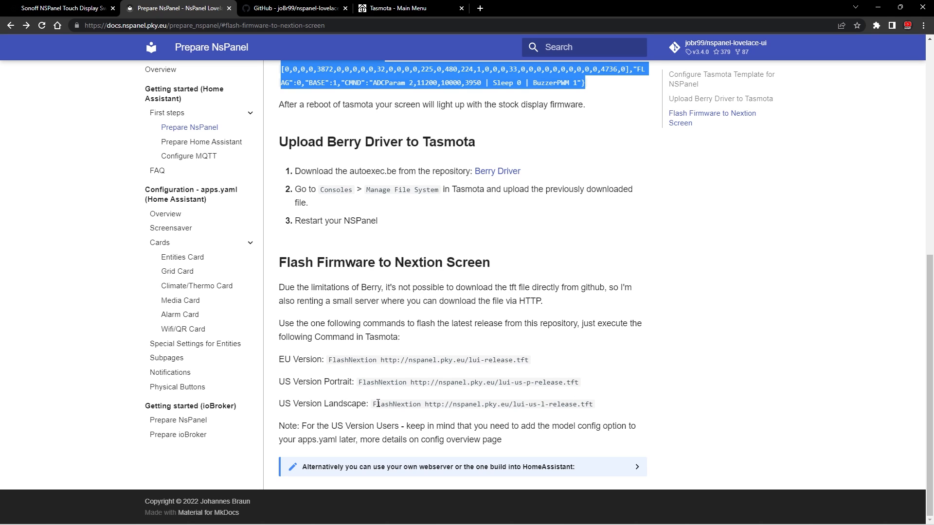
# - Copy the US Version Landscape FlashNextion command from the documentation's Flash Firmware to Nextion Screen section
pyautogui.moveTo(373, 404); pyautogui.dragTo(599, 406)
pyautogui.rightClick(557, 407)
pyautogui.click(578, 412)
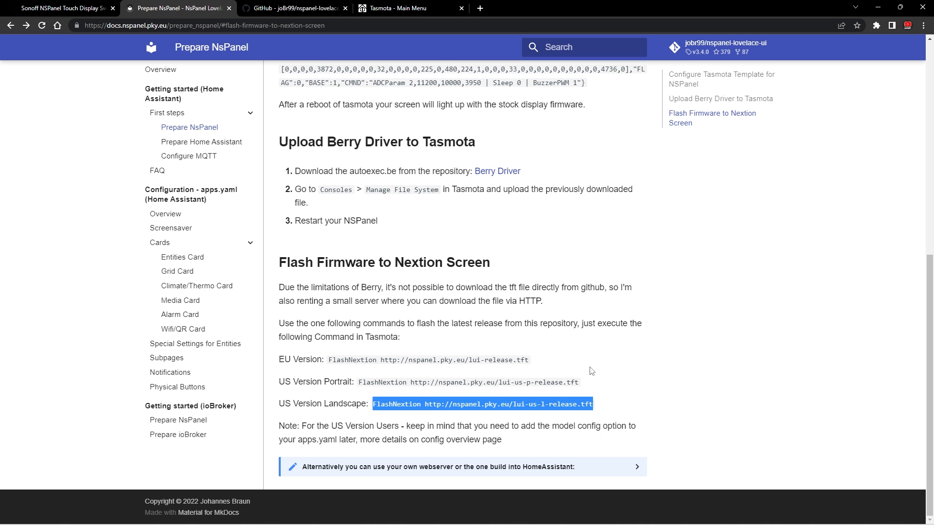
pyautogui.click(380, 9)
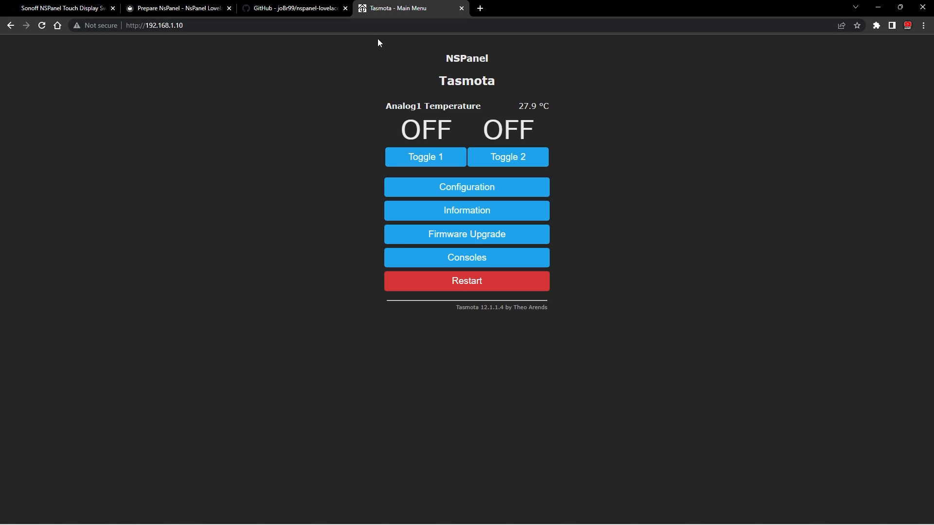
pyautogui.click(425, 259)
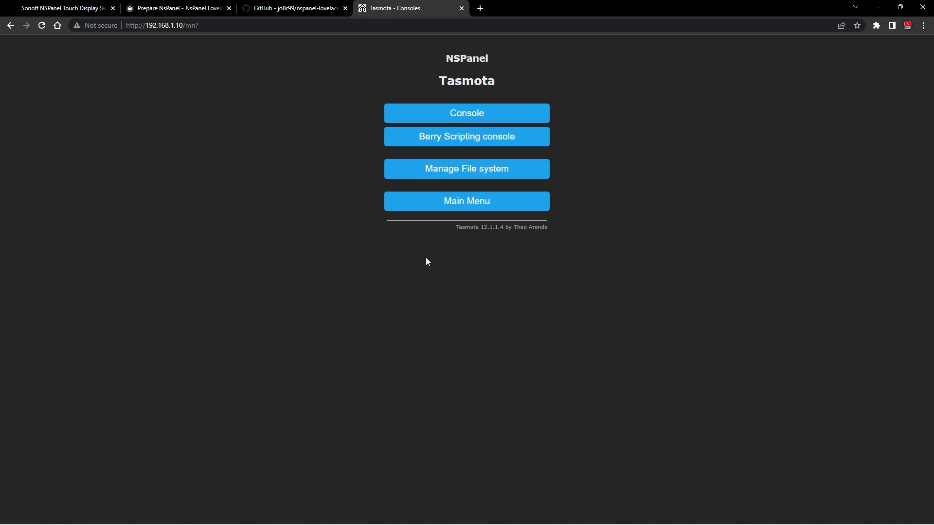
pyautogui.click(468, 115)
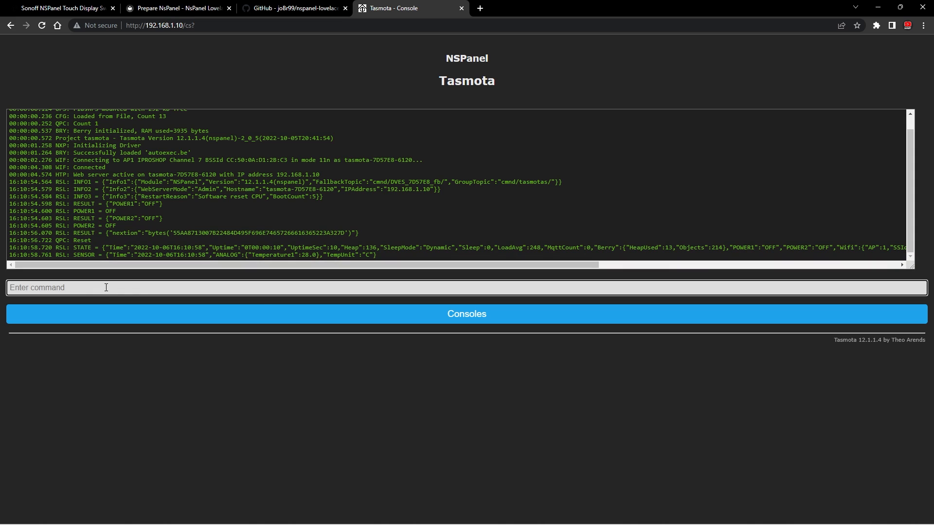
pyautogui.rightClick(106, 287)
pyautogui.click(138, 365)
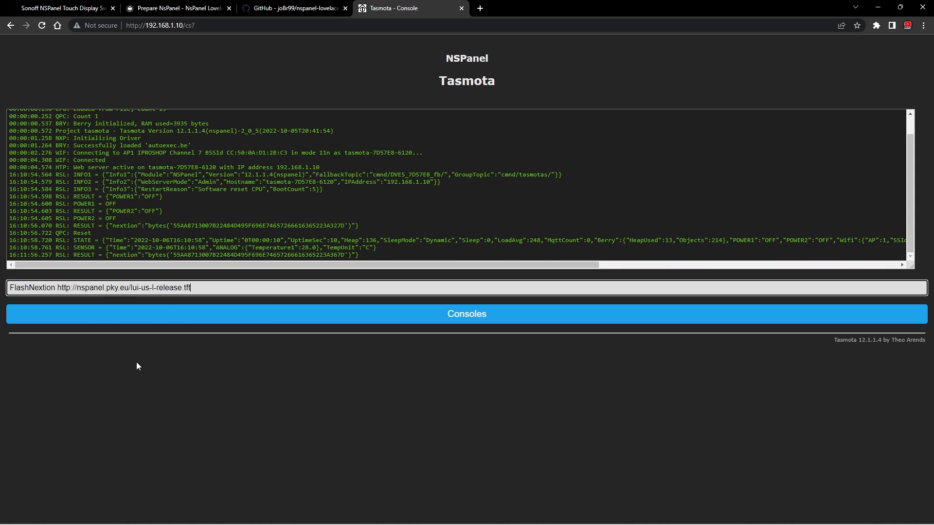
pyautogui.press('Return')
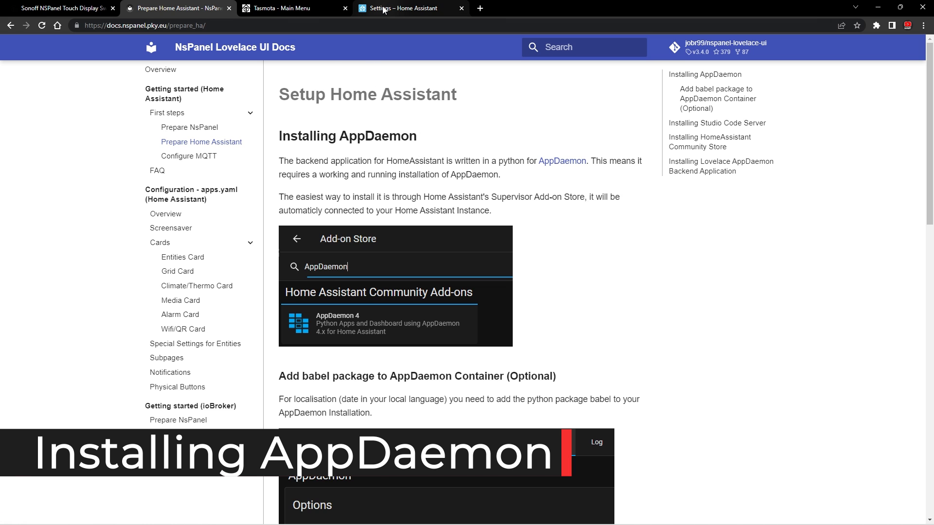
# - Switch to Home Assistant, find AppDaemon in the Add-on Store and install it
pyautogui.click(413, 8)
pyautogui.click(407, 223)
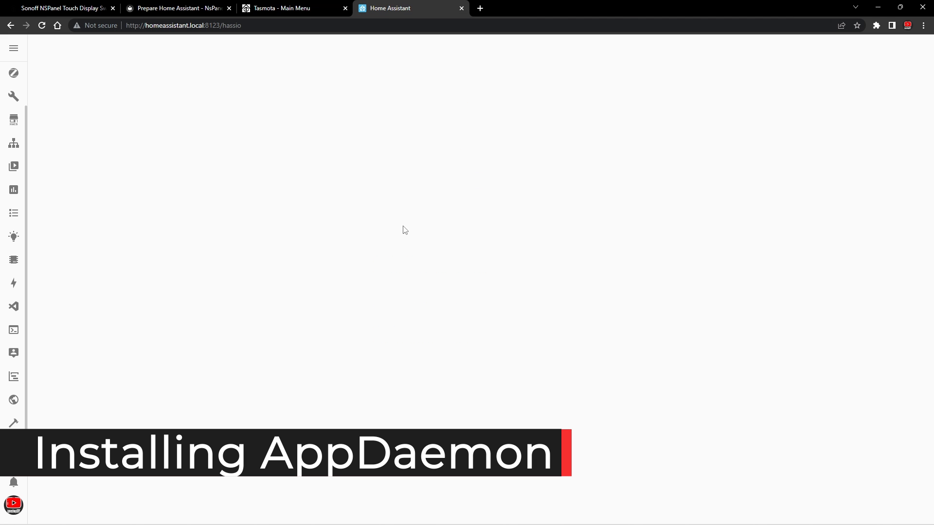
pyautogui.click(892, 505)
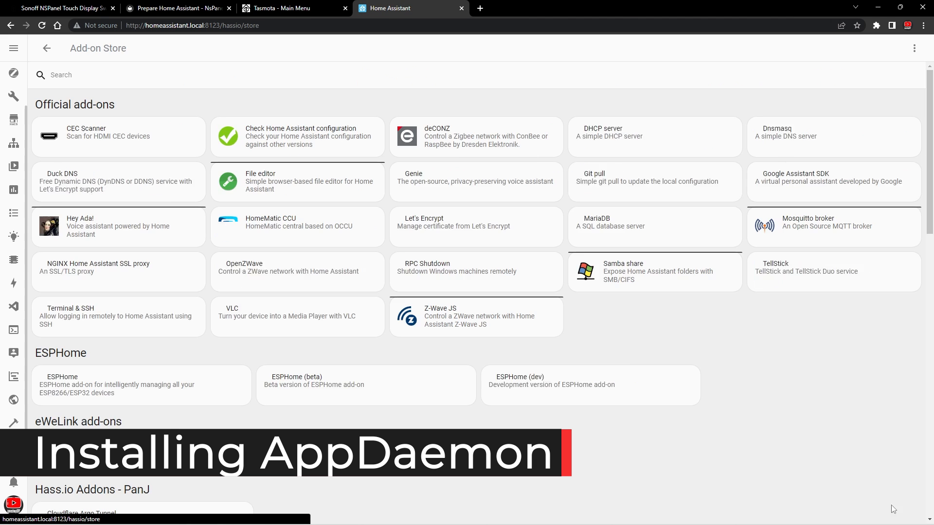
pyautogui.write('ap')
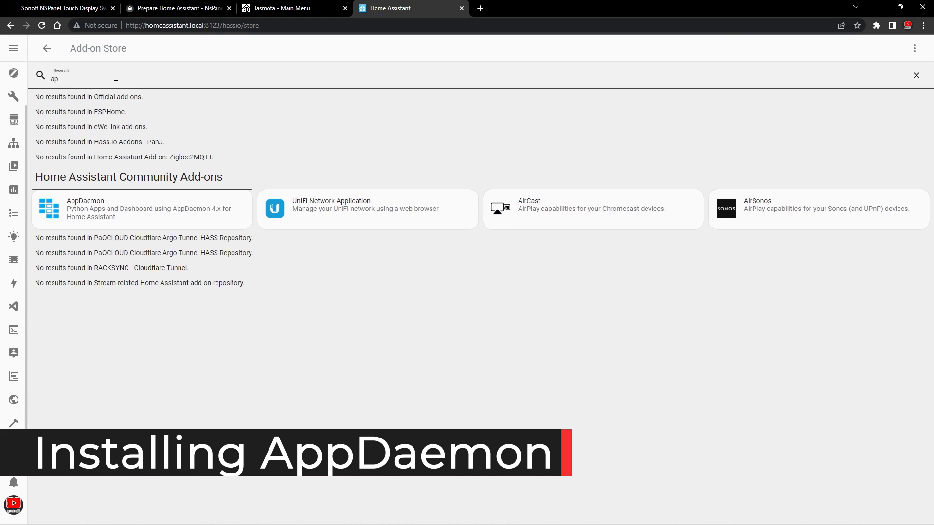
pyautogui.click(80, 209)
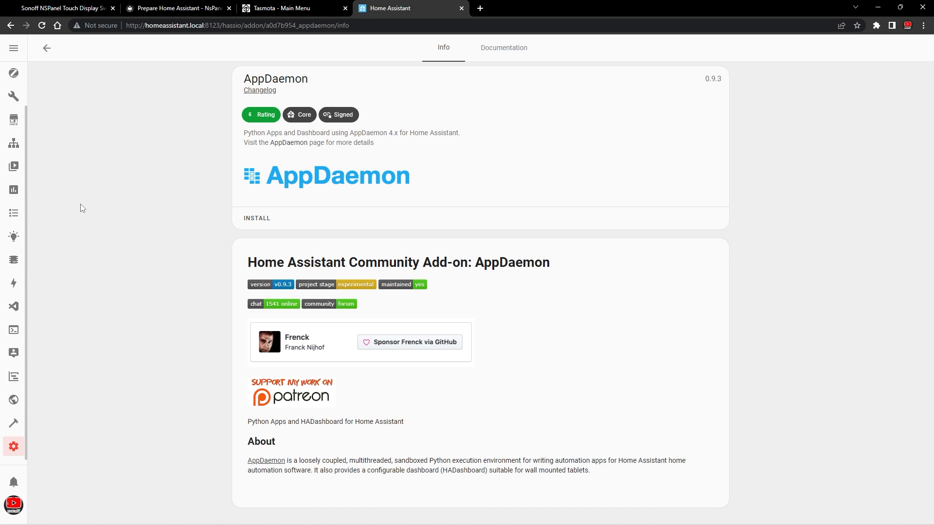
pyautogui.click(251, 220)
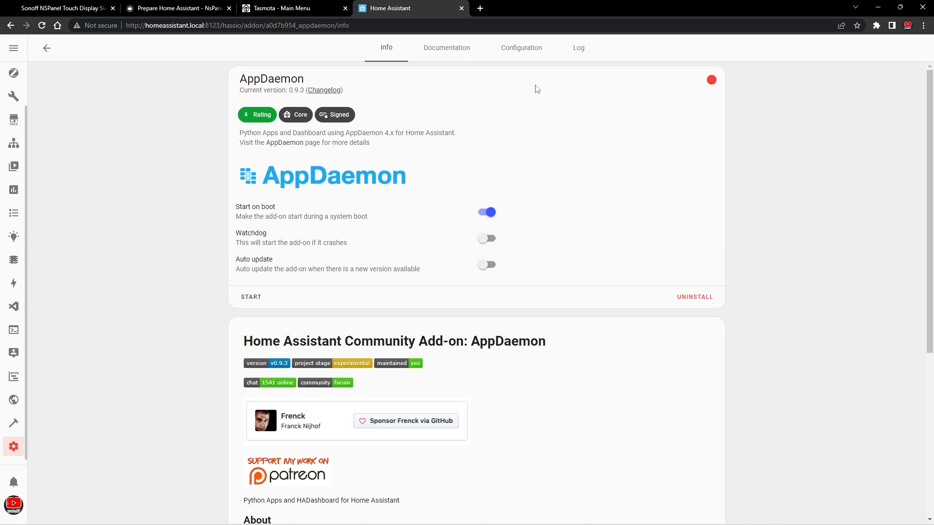
# - Add babel to AppDaemon's Python packages and save the add-on options
pyautogui.click(519, 52)
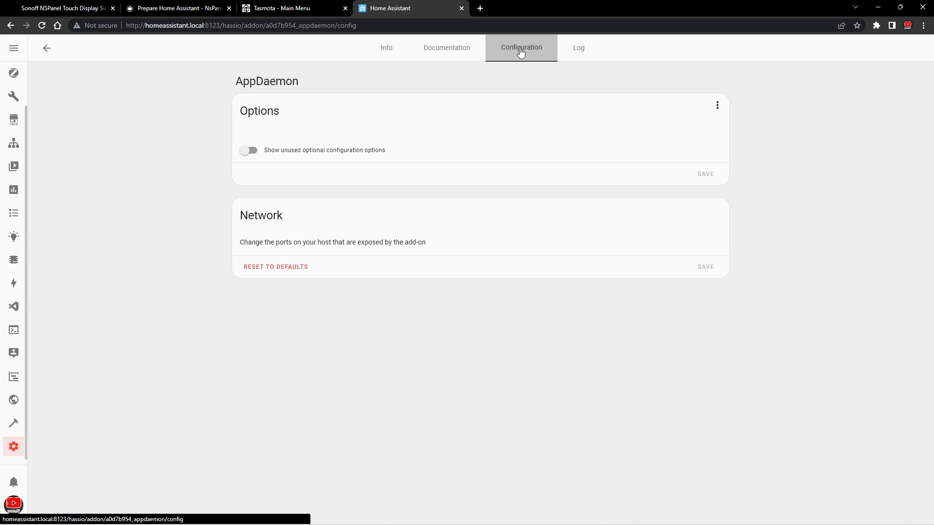
pyautogui.click(311, 197)
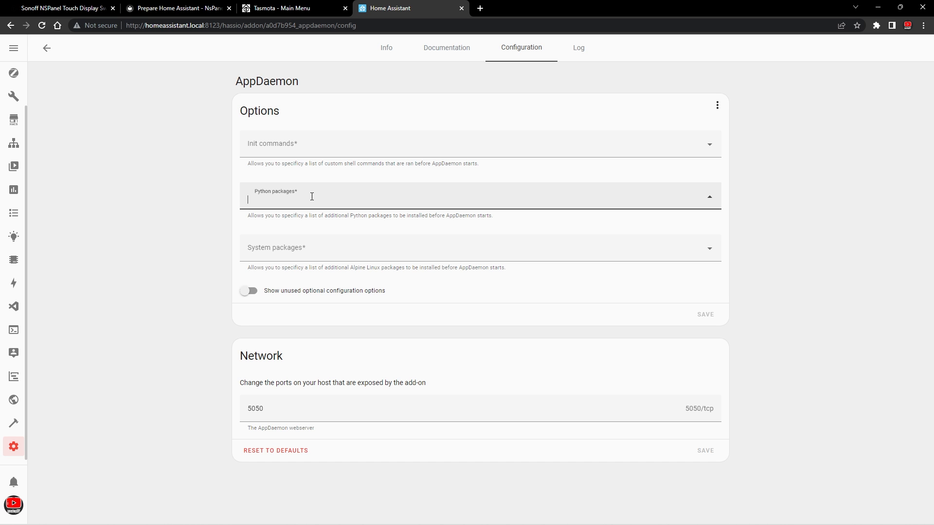
pyautogui.write('bab')
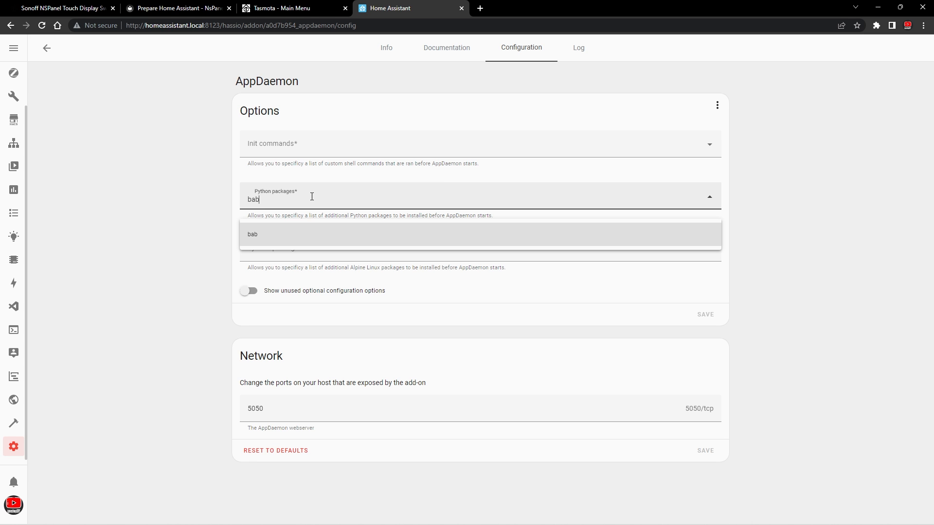
pyautogui.write('el')
pyautogui.press('Return')
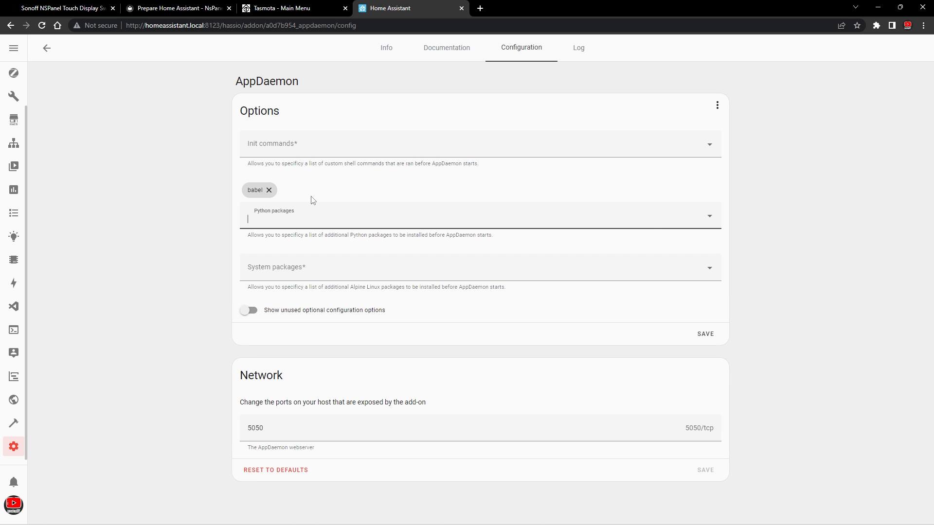
pyautogui.click(706, 336)
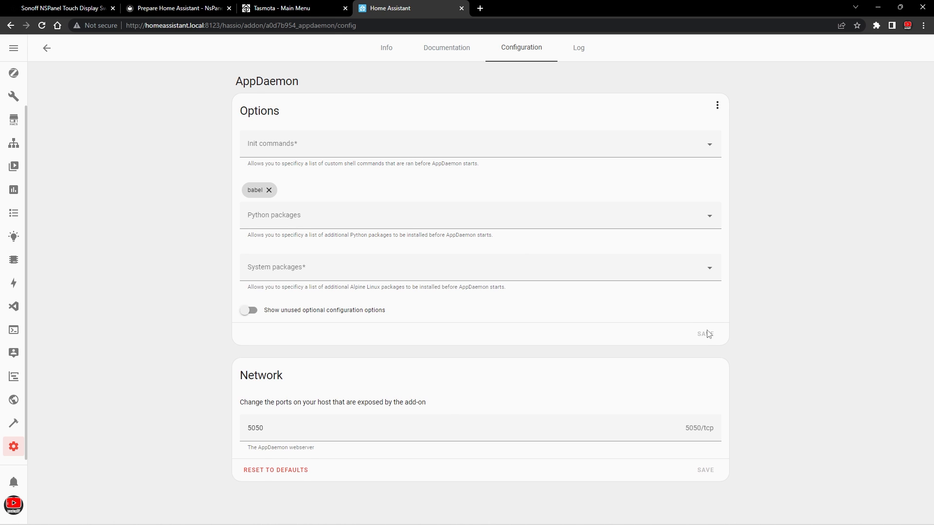
# - Start the AppDaemon add-on and check its refreshed log
pyautogui.click(369, 50)
pyautogui.click(251, 297)
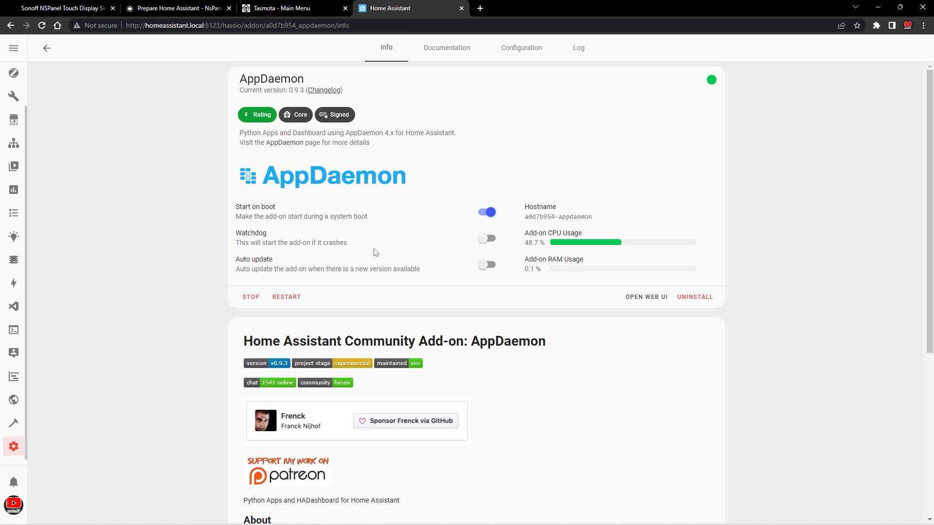
pyautogui.click(574, 49)
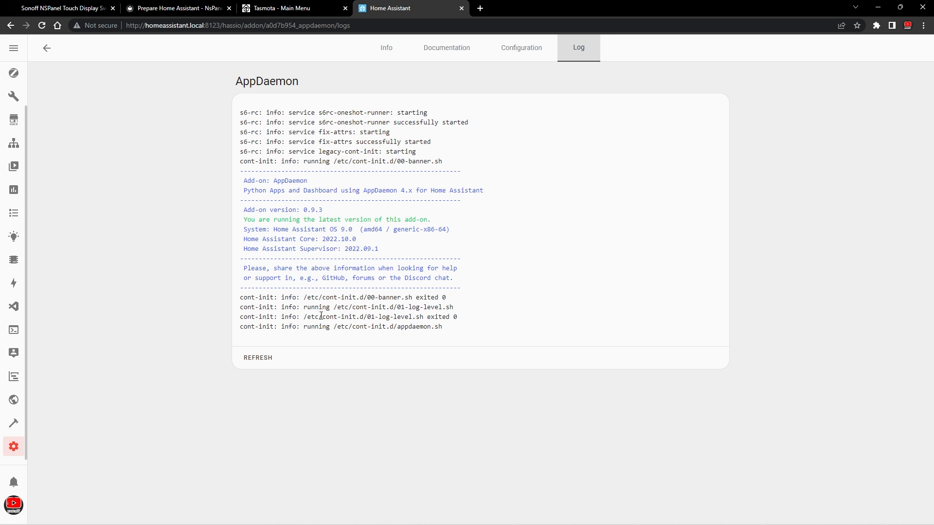
pyautogui.click(259, 359)
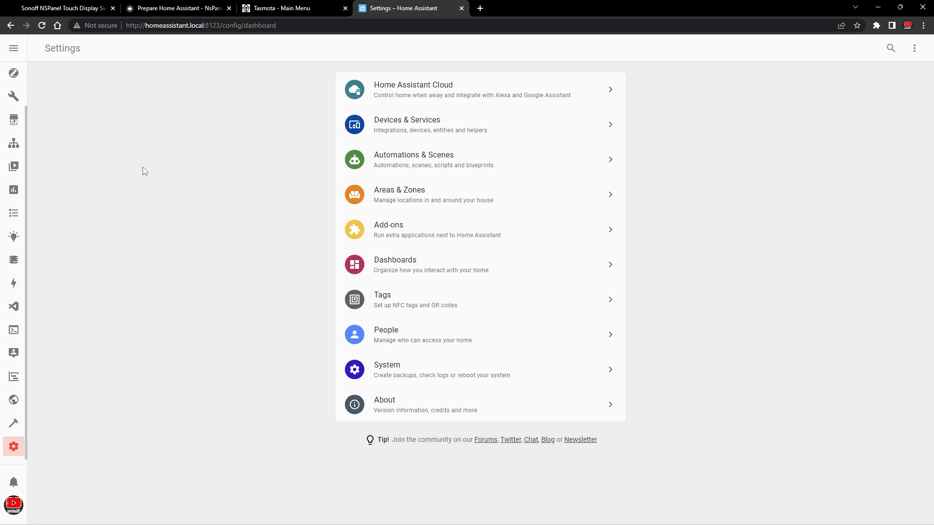
# - Configure the HACS integration with AppDaemon apps discovery & tracking enabled and submit the options
pyautogui.click(393, 129)
pyautogui.click(661, 252)
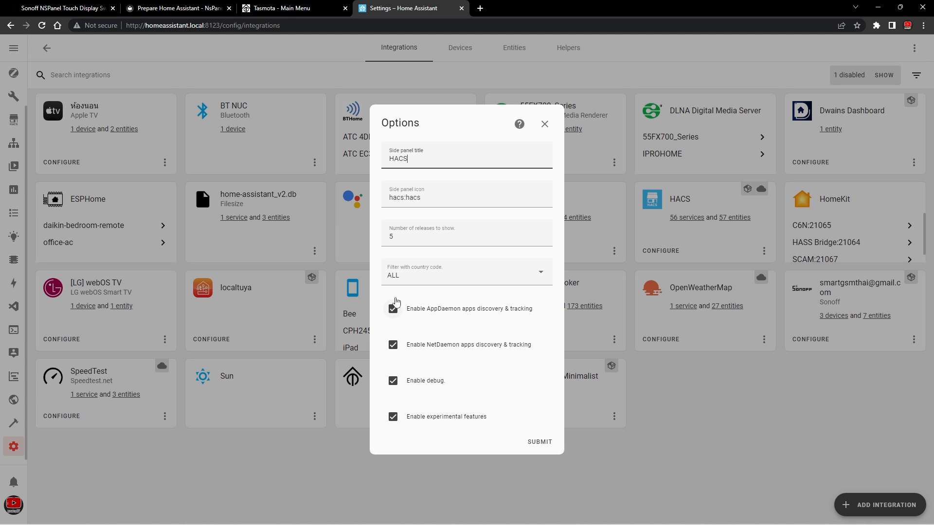
pyautogui.click(539, 442)
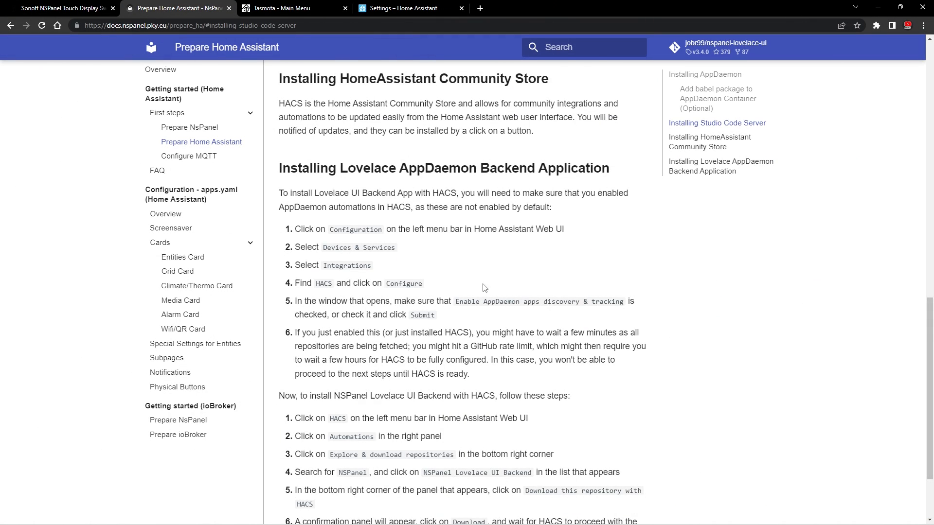
# - Download NSPanel Lovelace UI Backend v3.4.0 from the Automation repositories in HACS
pyautogui.scroll(-3, 343, 318)
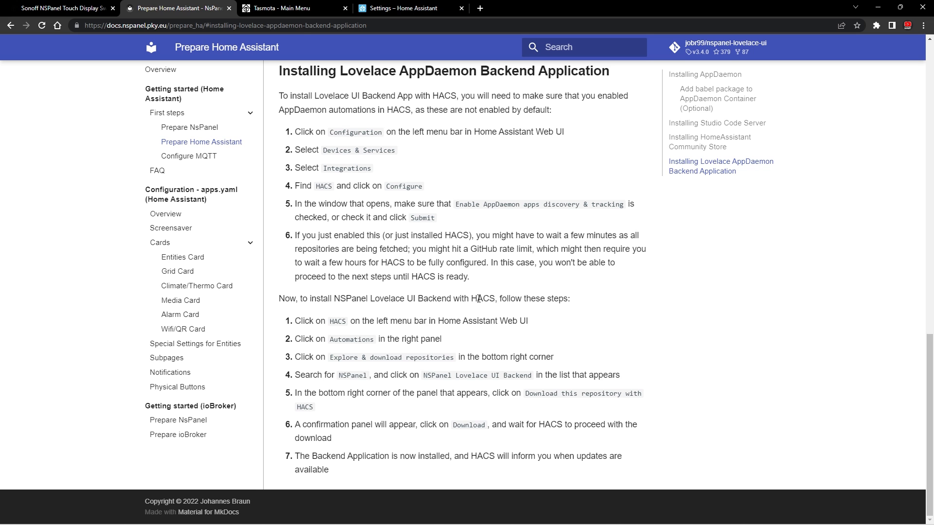
pyautogui.doubleClick(479, 299)
pyautogui.click(403, 8)
pyautogui.click(13, 119)
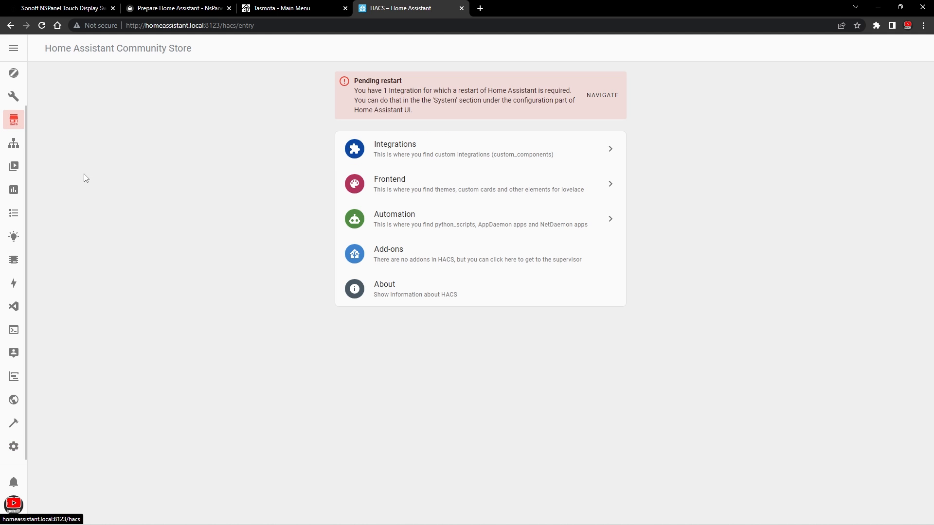
pyautogui.click(390, 224)
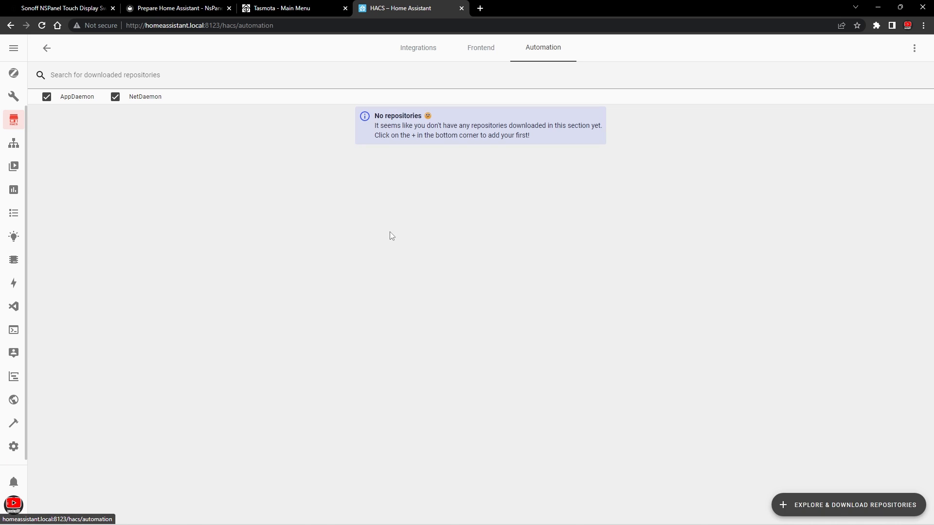
pyautogui.click(840, 505)
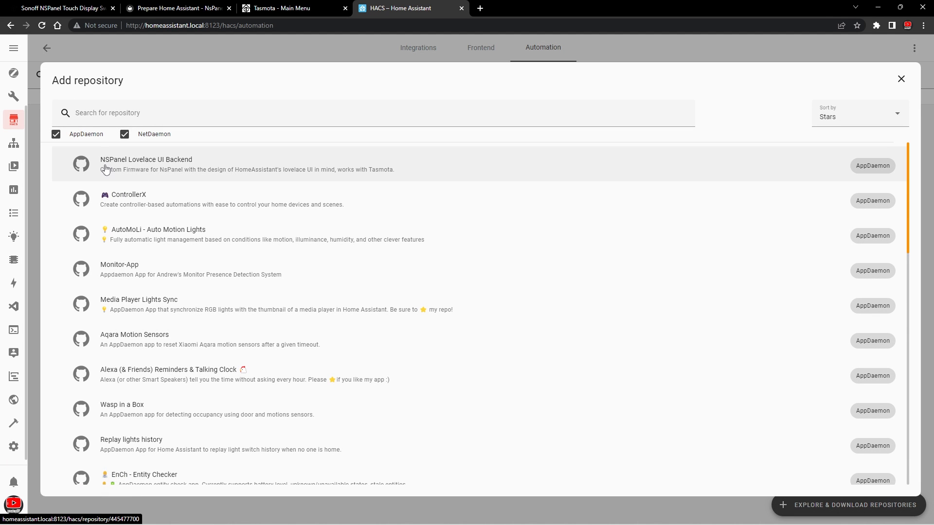
pyautogui.click(179, 171)
pyautogui.click(885, 504)
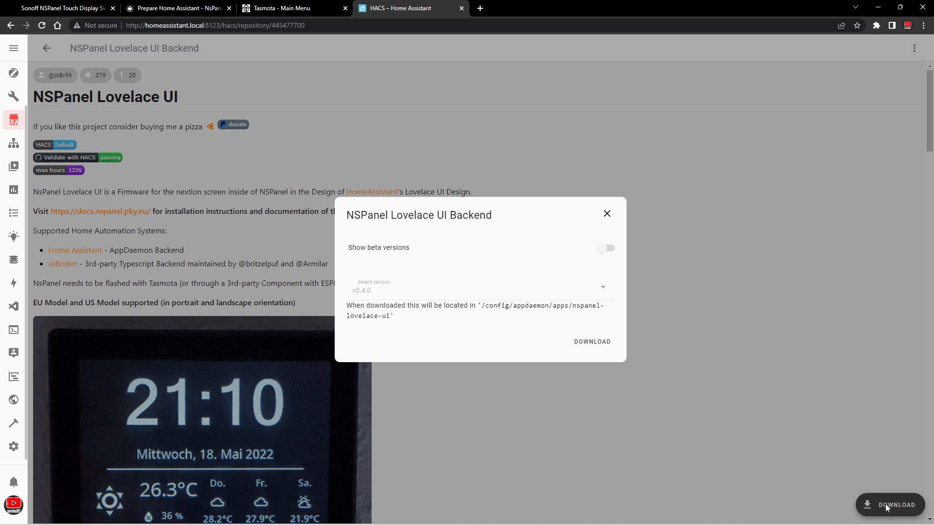
pyautogui.click(592, 344)
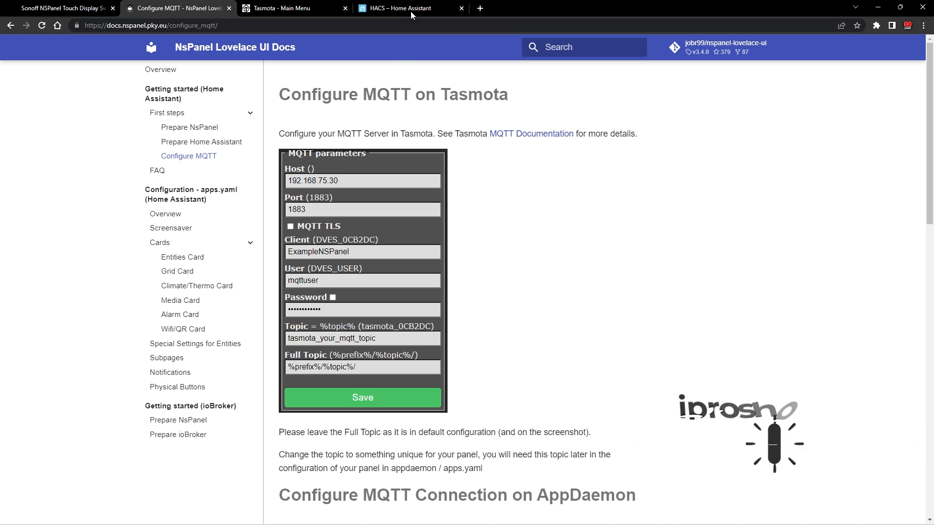
# - In Tasmota's MQTT configuration, set the host to 192.168.1.100 and the client to NSPanel
pyautogui.click(321, 8)
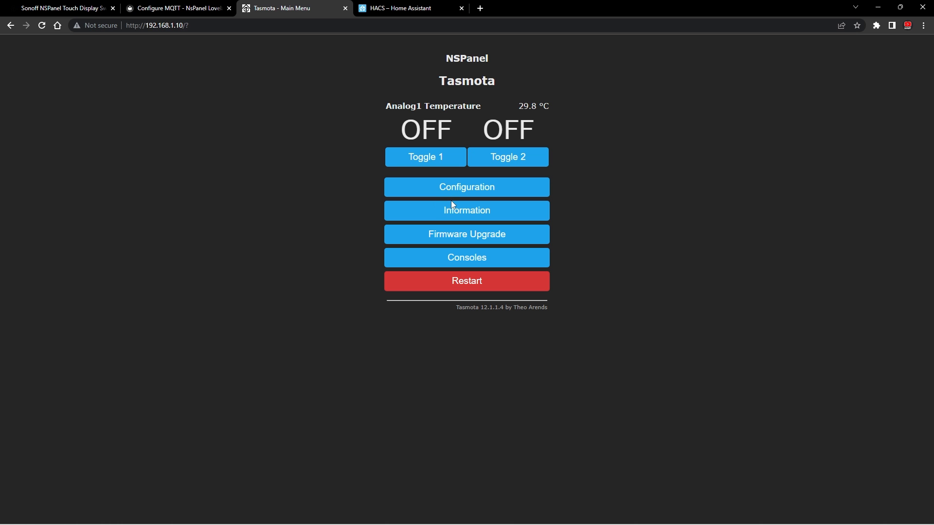
pyautogui.click(452, 188)
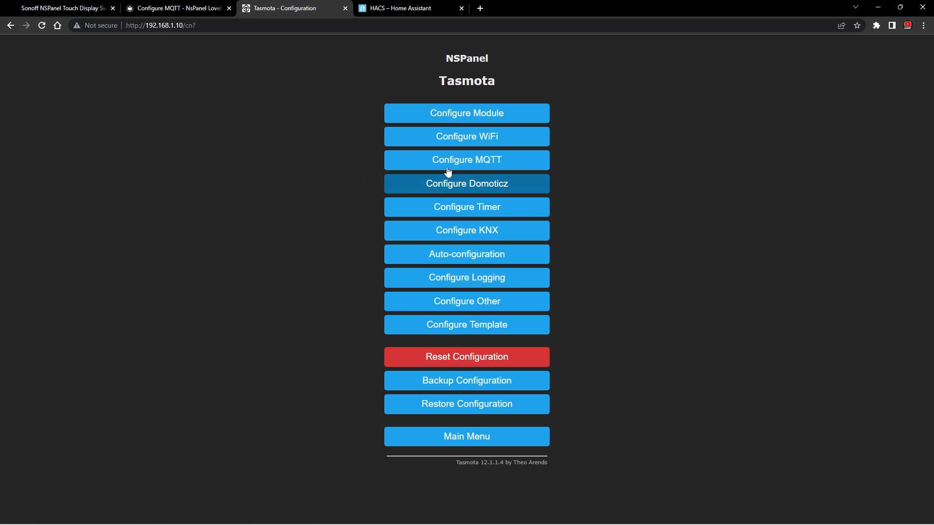
pyautogui.click(471, 168)
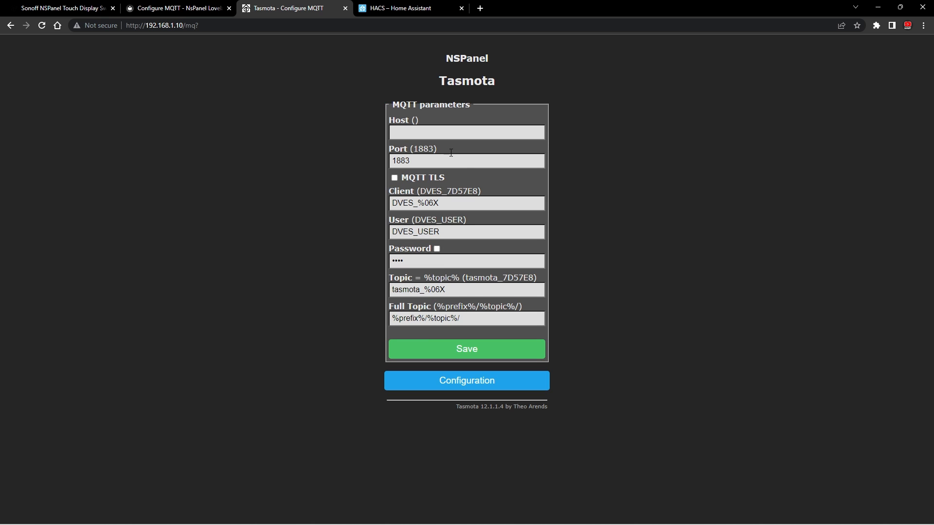
pyautogui.click(413, 131)
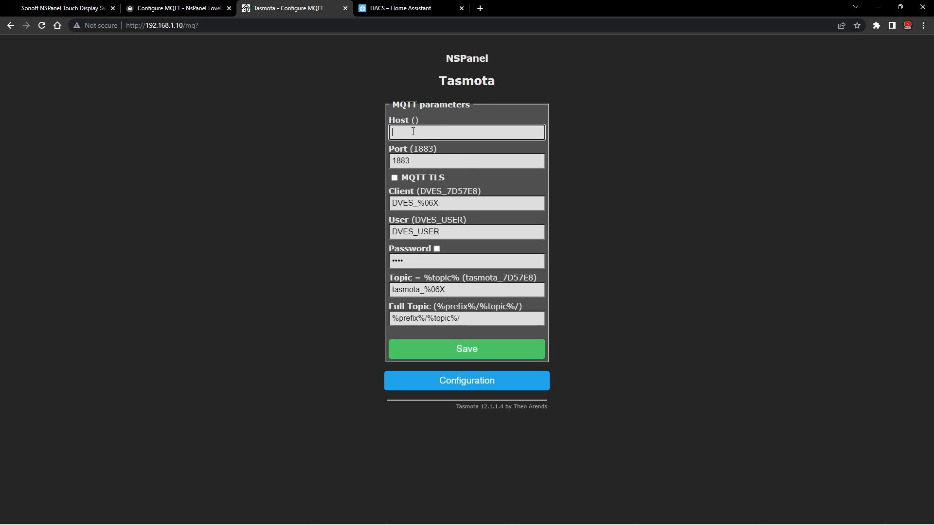
pyautogui.write('192.168.1.100')
pyautogui.moveTo(440, 203); pyautogui.dragTo(380, 196)
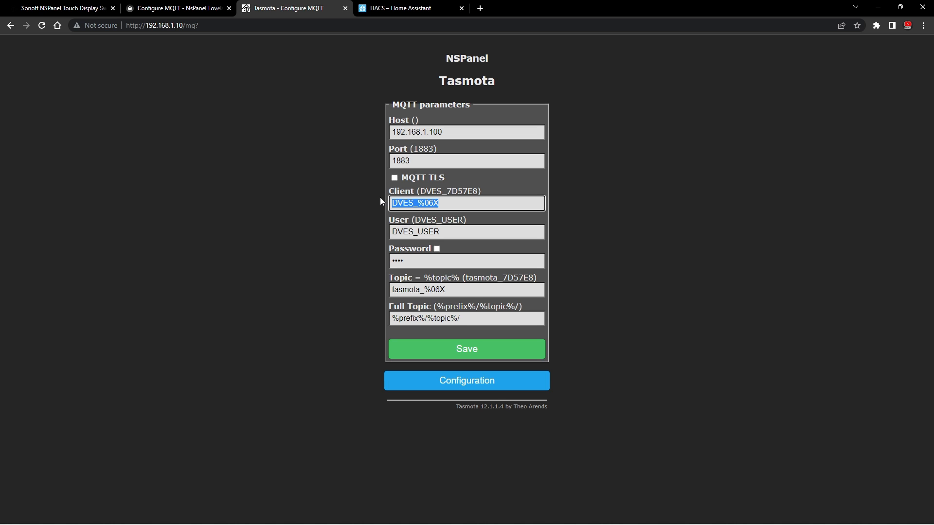
pyautogui.write('NSPanel')
# - Enter the MQTT username and password in Tasmota's MQTT parameters
pyautogui.moveTo(440, 231); pyautogui.dragTo(378, 237)
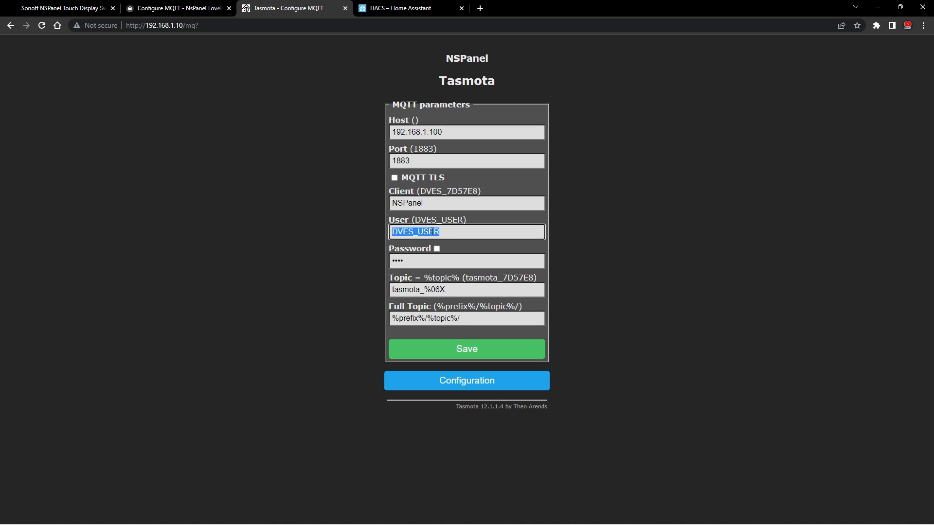
pyautogui.hotkey('ctrl', 'v')
pyautogui.press('Tab')
pyautogui.hotkey('ctrl', 'v')
# - Set the MQTT topic to tasmota_nspanel and save the MQTT configuration
pyautogui.moveTo(424, 290); pyautogui.dragTo(459, 297)
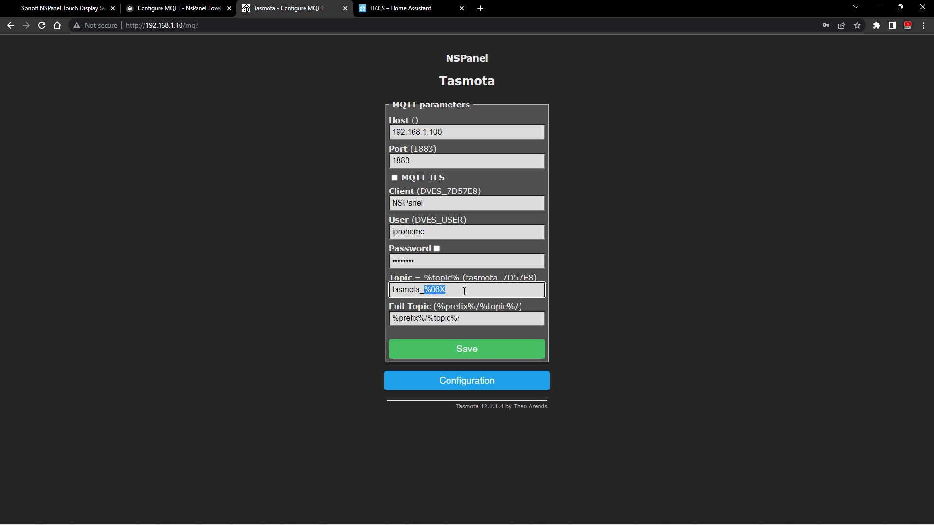
pyautogui.write('nspanel')
pyautogui.click(470, 354)
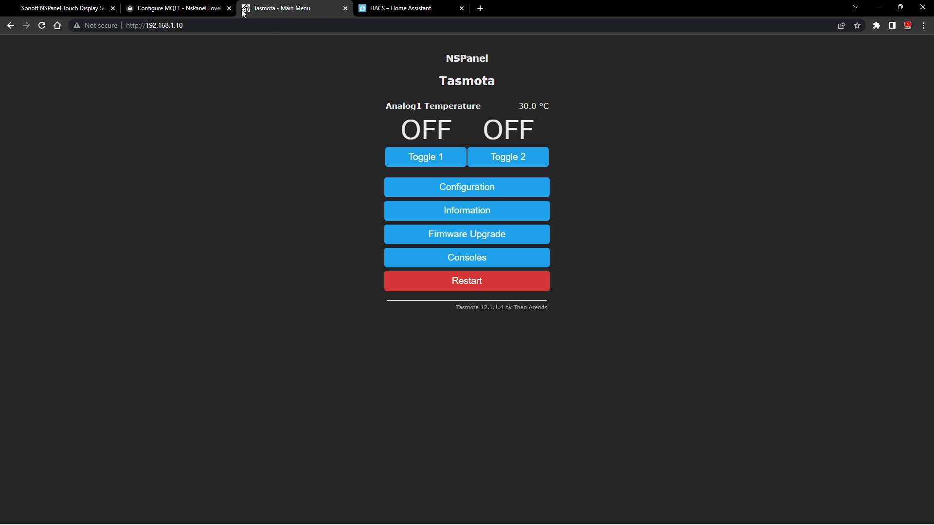
# - Copy the sample AppDaemon MQTT configuration from the docs and open appdaemon/appdaemon.yaml in Studio Code Server
pyautogui.click(202, 7)
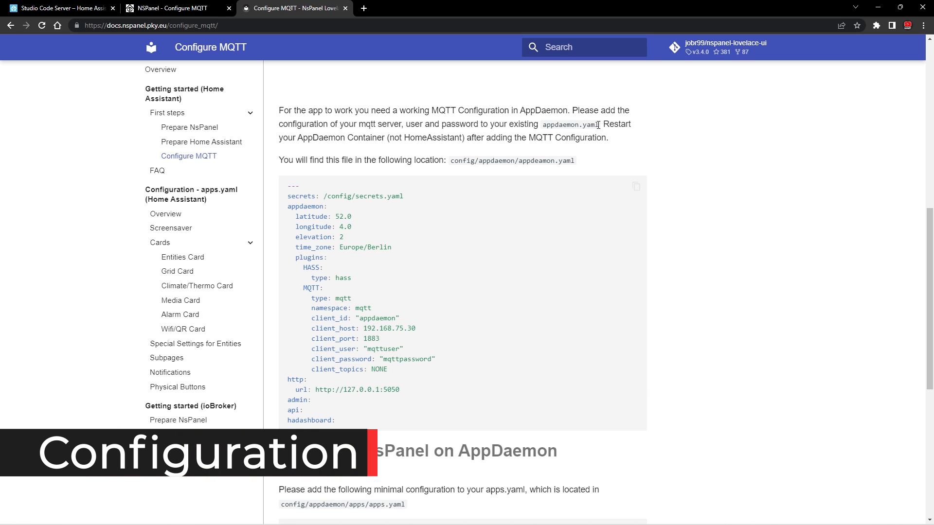
pyautogui.click(637, 187)
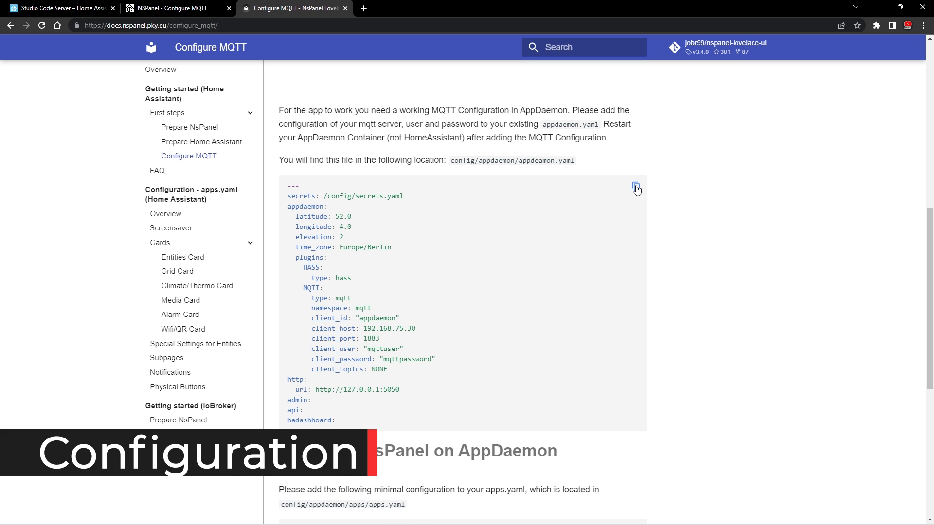
pyautogui.click(73, 9)
pyautogui.click(90, 71)
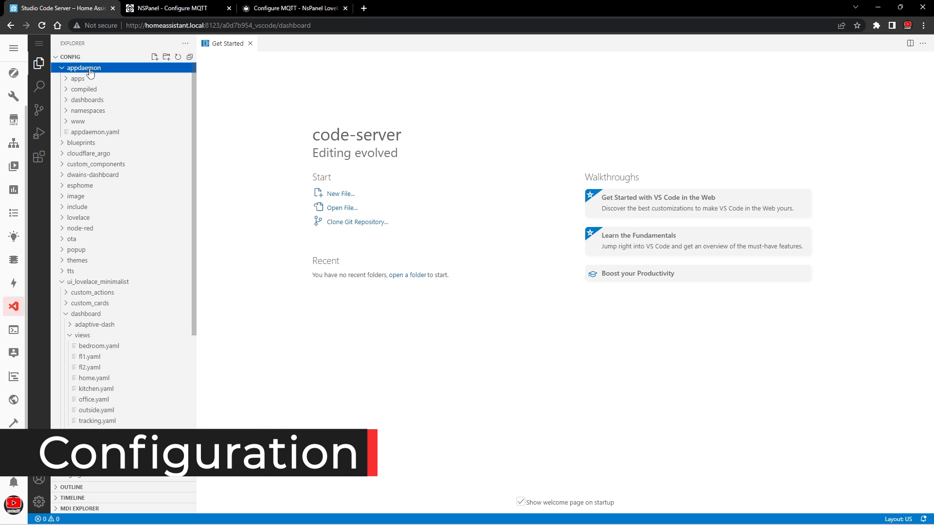
pyautogui.click(107, 133)
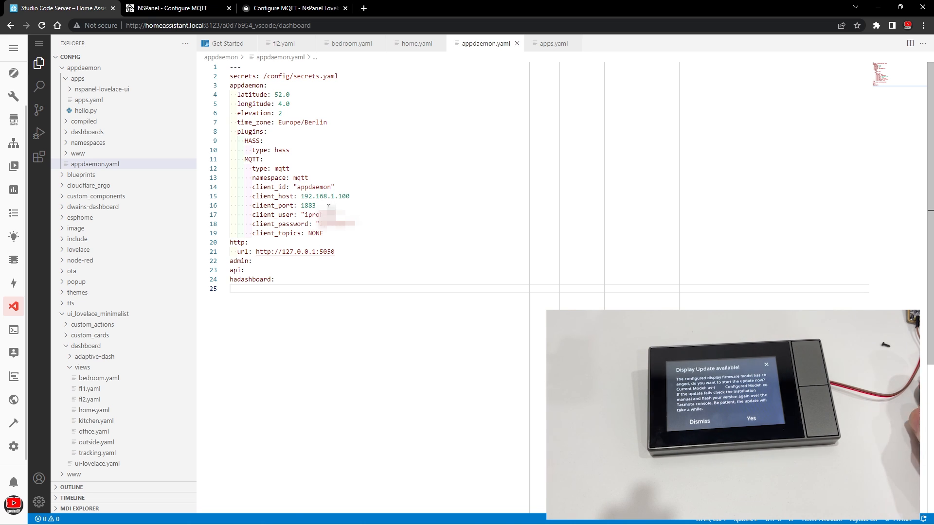
# - Check the MQTT host and password in appdaemon.yaml, and compare the topic in apps.yaml with the topic in Tasmota's MQTT configuration
pyautogui.moveTo(300, 197); pyautogui.dragTo(350, 196)
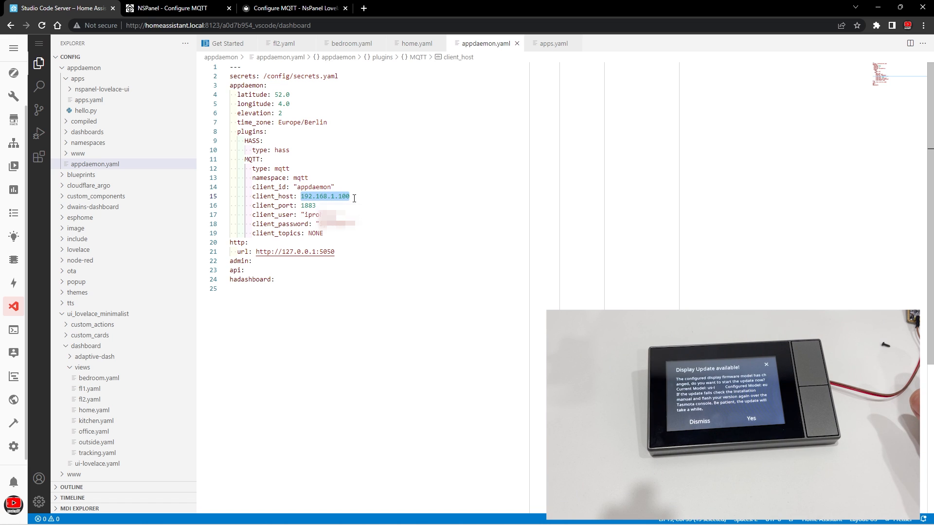
pyautogui.click(321, 224)
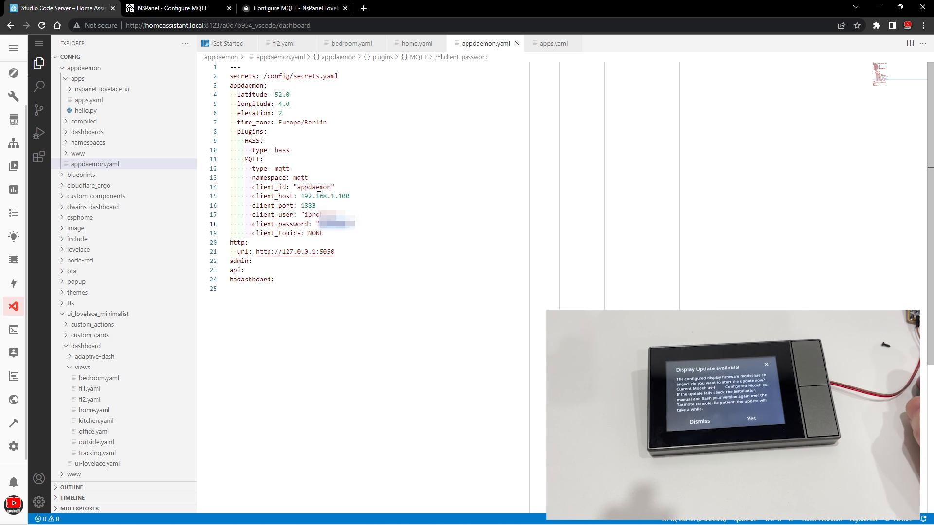
pyautogui.click(91, 104)
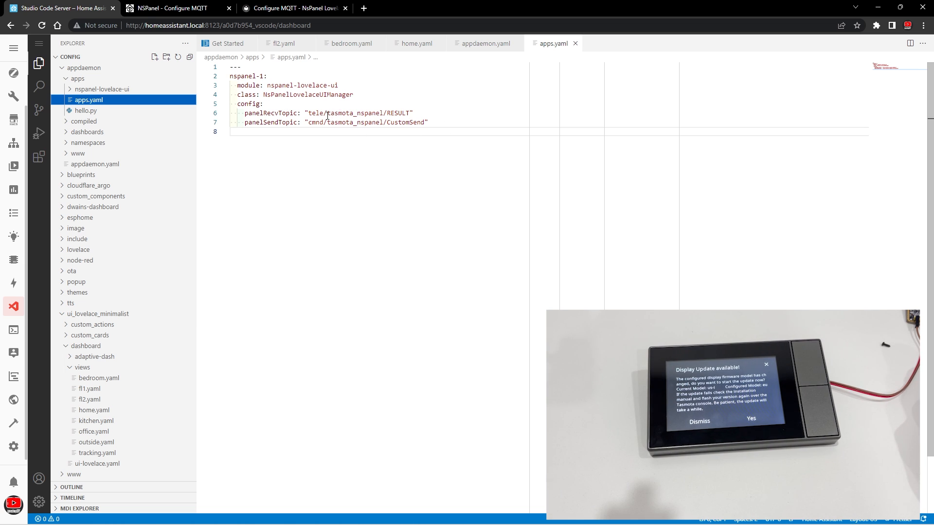
pyautogui.moveTo(327, 116); pyautogui.dragTo(383, 113)
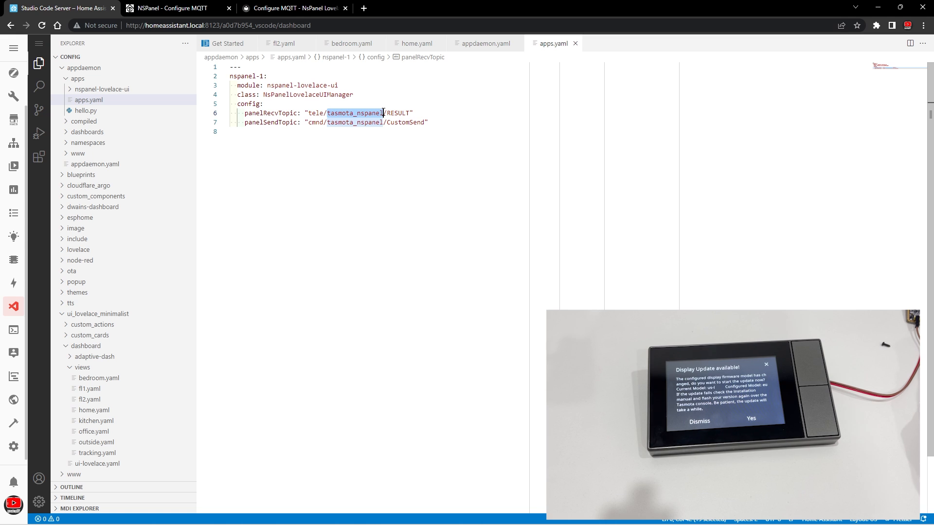
pyautogui.click(194, 9)
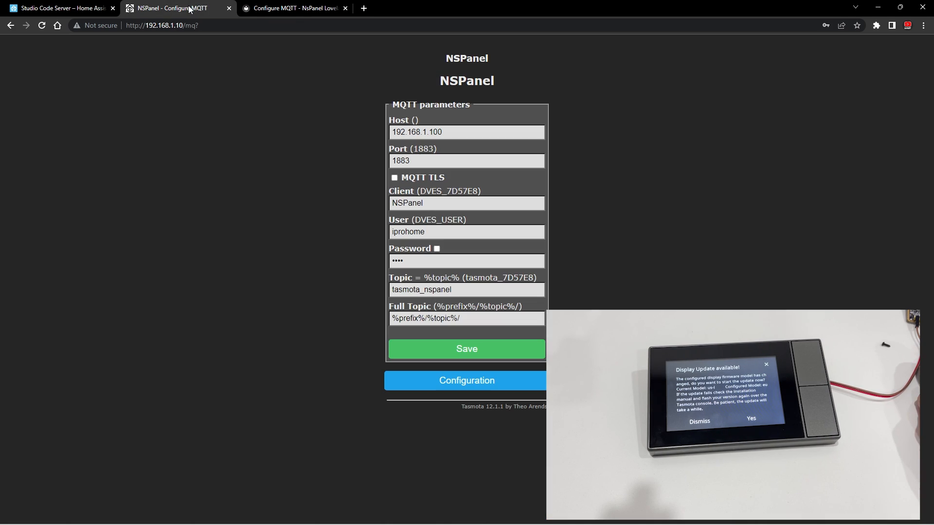
pyautogui.moveTo(392, 291); pyautogui.dragTo(471, 292)
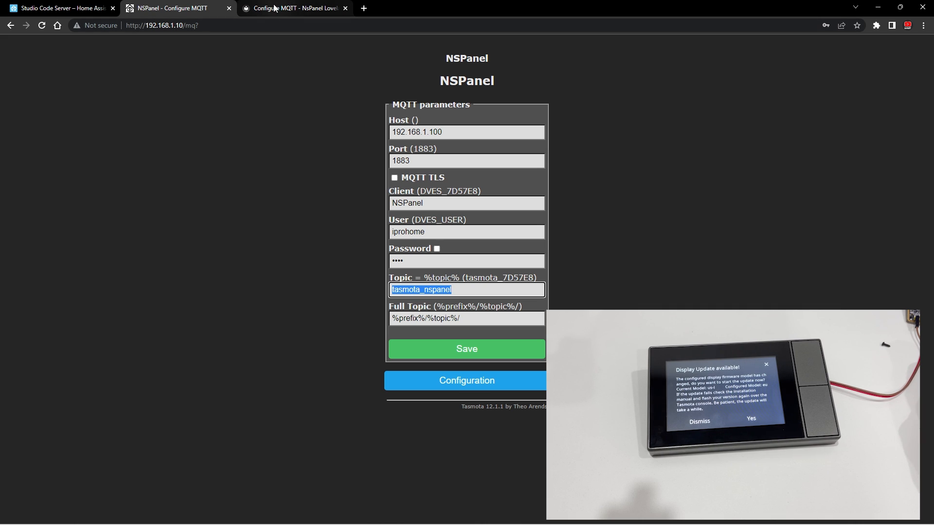
pyautogui.click(58, 9)
pyautogui.click(333, 122)
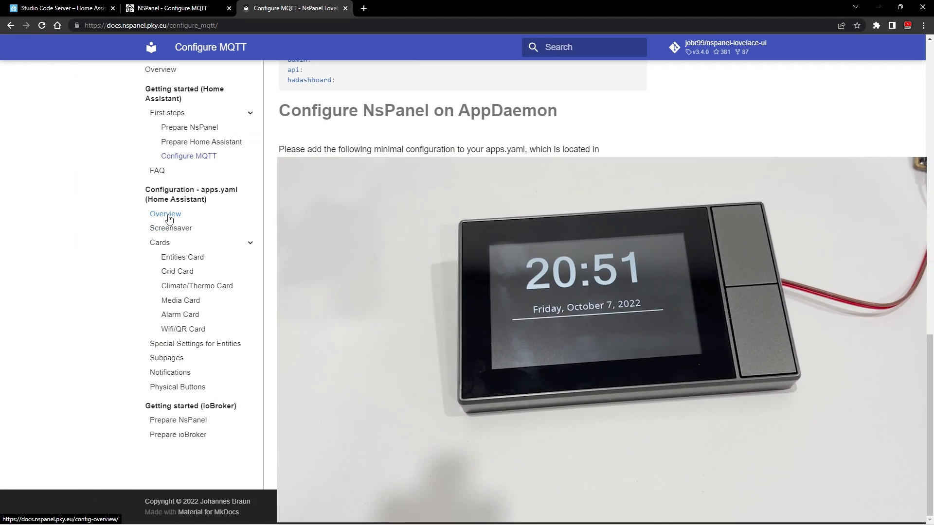
# - Open the apps.yaml configuration overview in the docs and read the sample's sleepTimeout and sleepBrightness settings
pyautogui.click(166, 216)
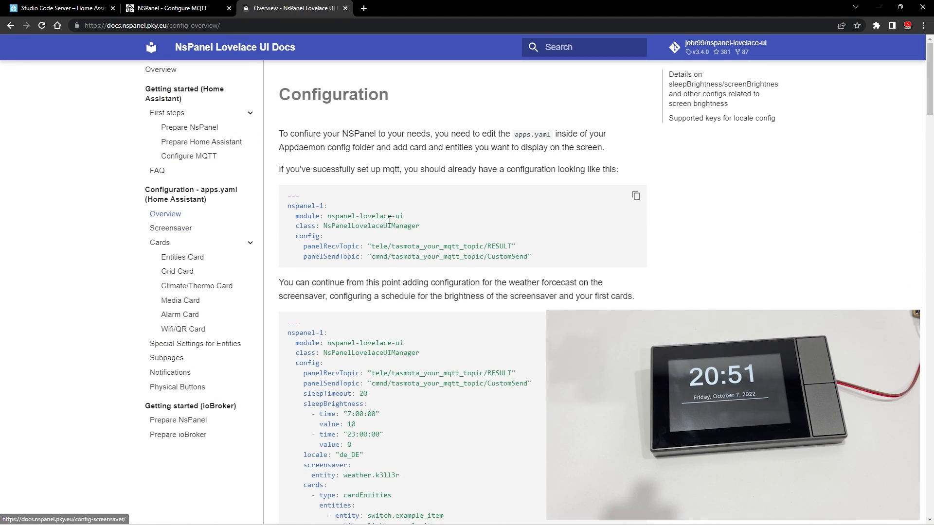
pyautogui.scroll(-2, 389, 222)
pyautogui.scroll(-3, 391, 221)
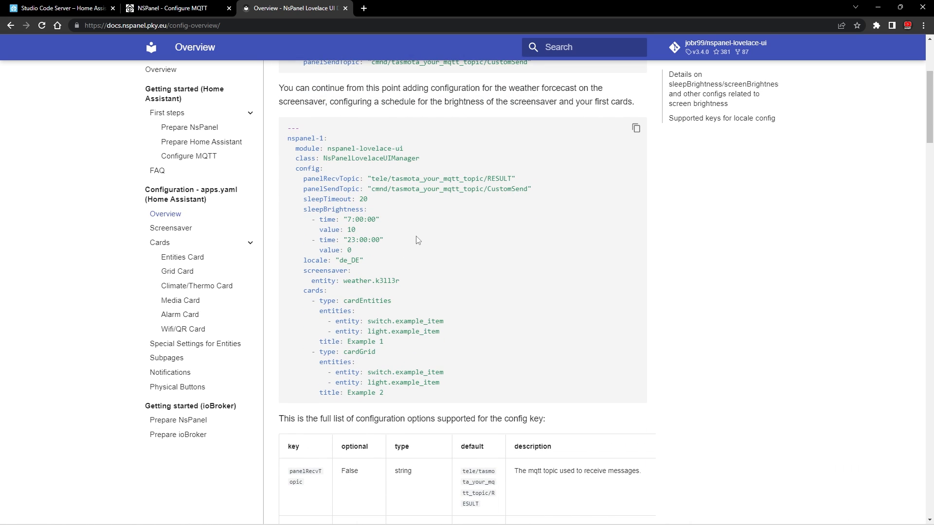
pyautogui.moveTo(304, 200); pyautogui.dragTo(374, 213)
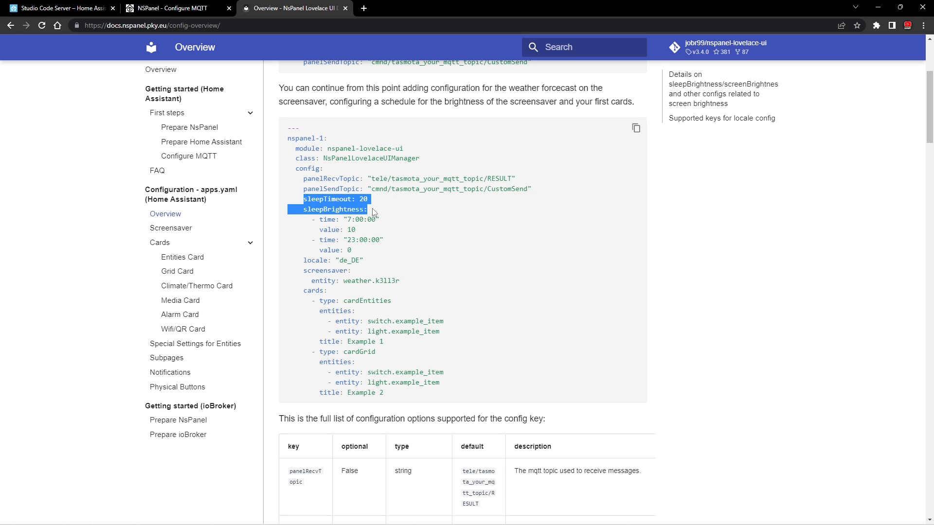
pyautogui.click(379, 220)
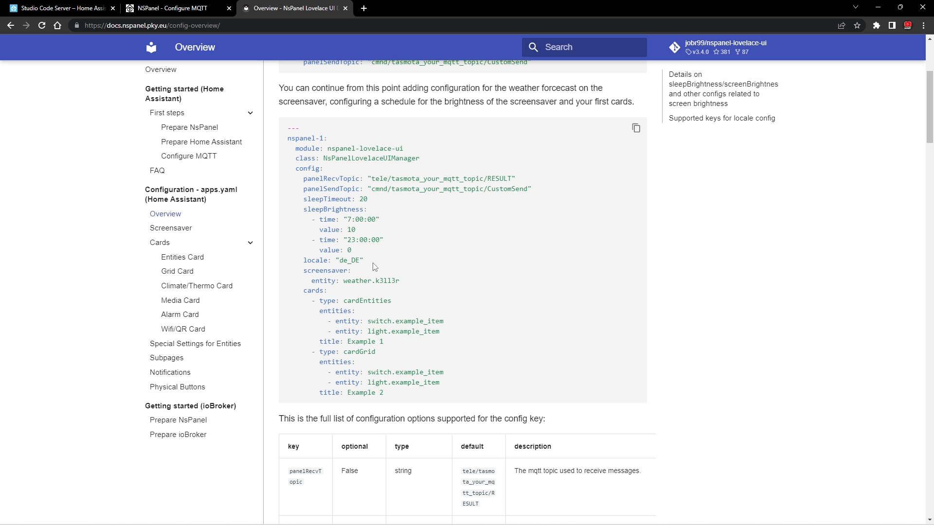
pyautogui.scroll(-1, 374, 265)
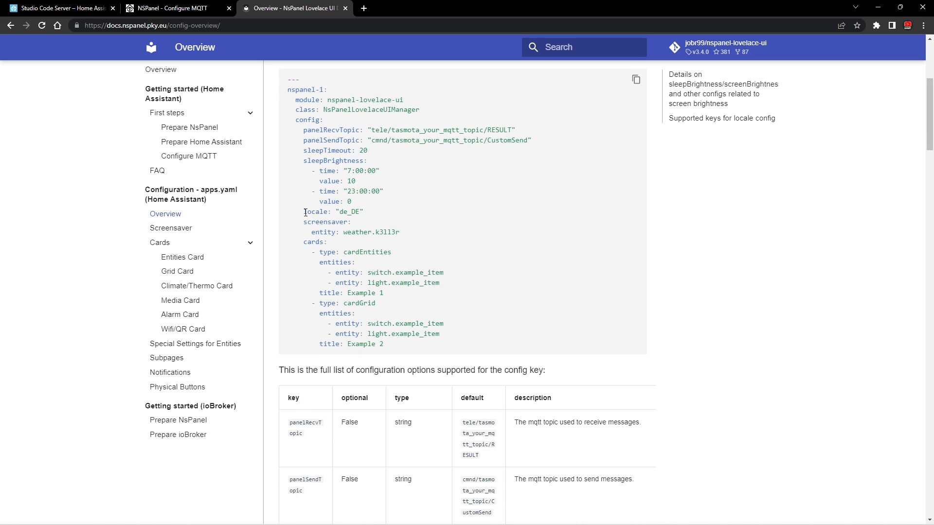
# - Examine the sample's locale setting and look up the supported language codes in the docs
pyautogui.moveTo(306, 213); pyautogui.dragTo(327, 213)
pyautogui.click(343, 211)
pyautogui.moveTo(342, 211); pyautogui.dragTo(346, 211)
pyautogui.click(343, 213)
pyautogui.moveTo(340, 211); pyautogui.dragTo(346, 211)
pyautogui.click(342, 212)
pyautogui.moveTo(340, 211); pyautogui.dragTo(360, 212)
pyautogui.scroll(-20, 473, 253)
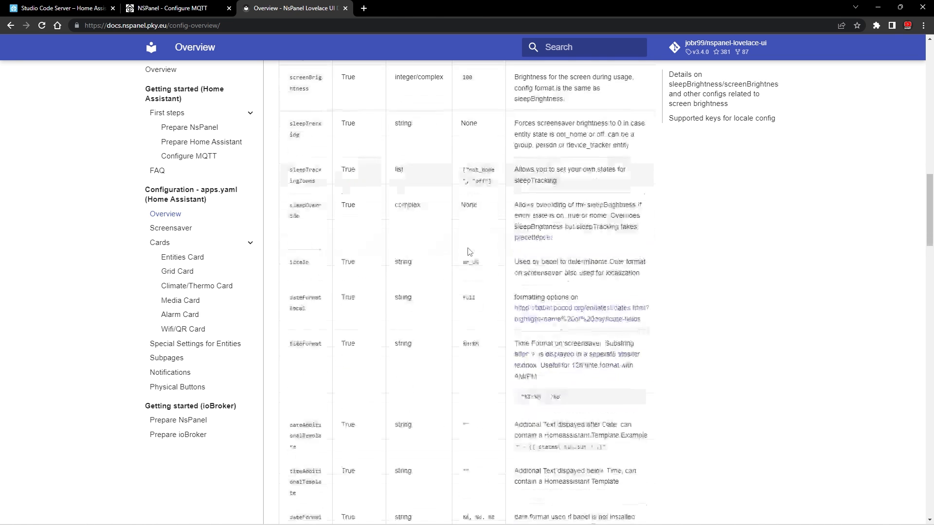
pyautogui.scroll(-8, 392, 258)
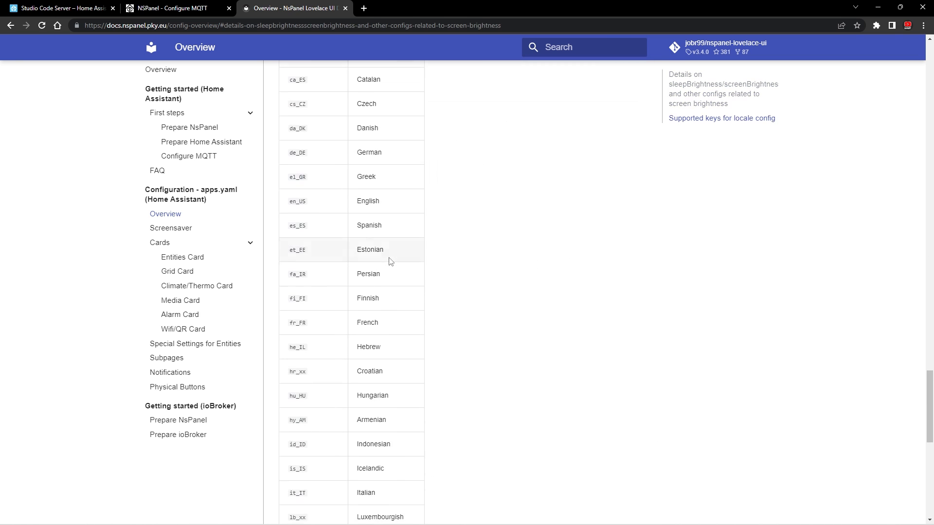
pyautogui.scroll(-6, 293, 215)
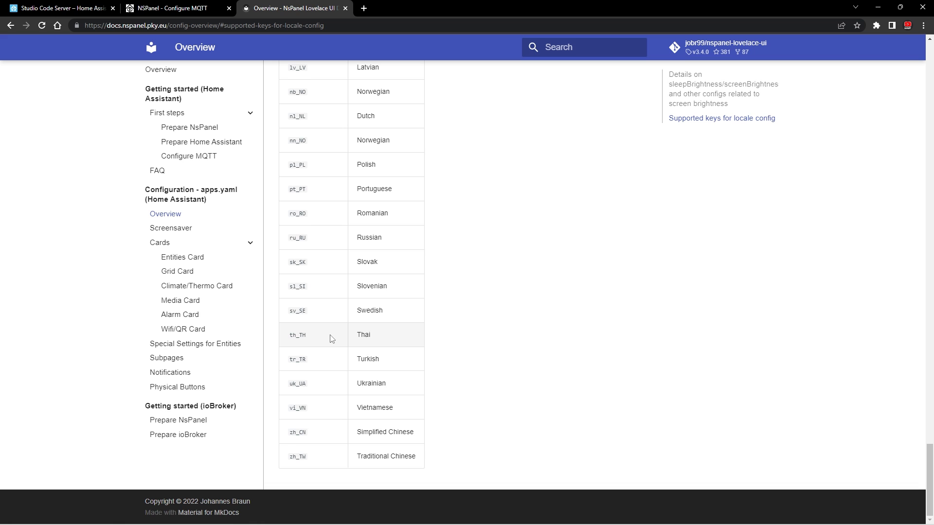
pyautogui.scroll(8, 330, 339)
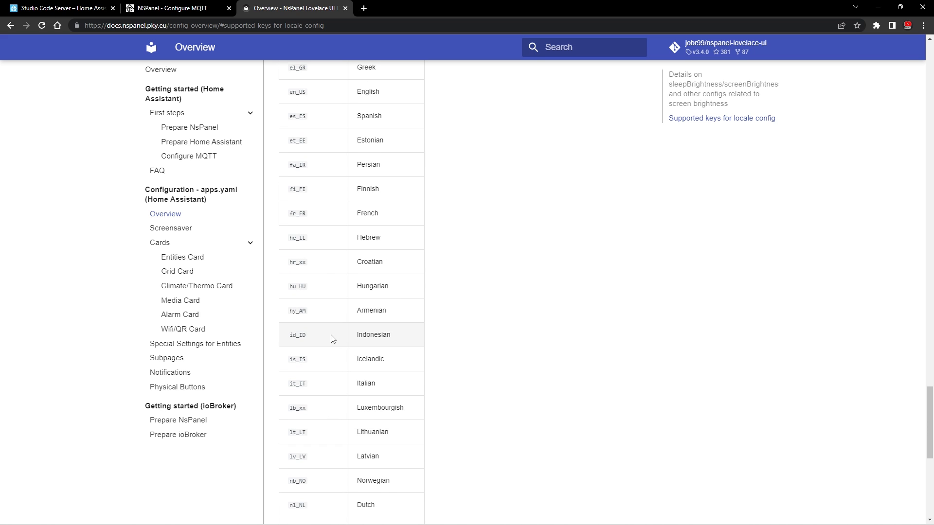
pyautogui.scroll(4, 332, 338)
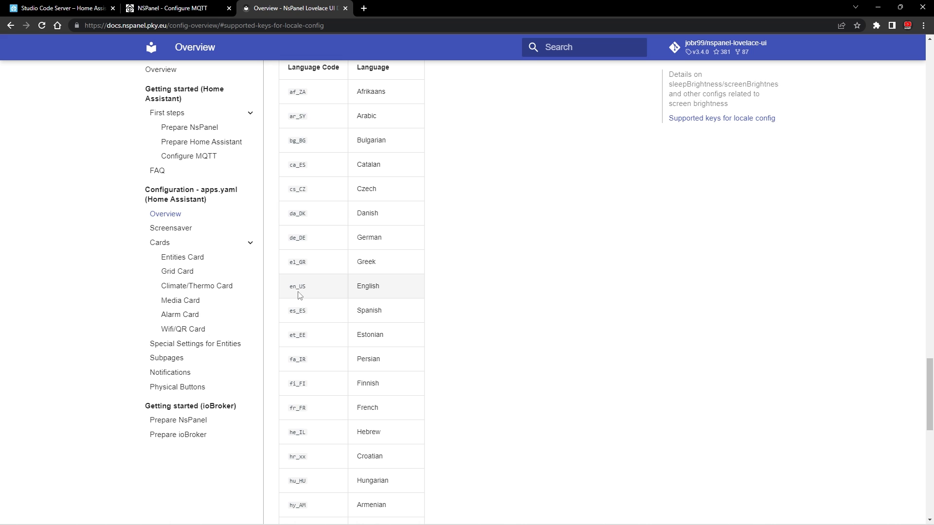
# - Return to the sample configuration and examine its locale value and the MQTT topic placeholder in panelSendTopic
pyautogui.hotkey('alt', 'Left')
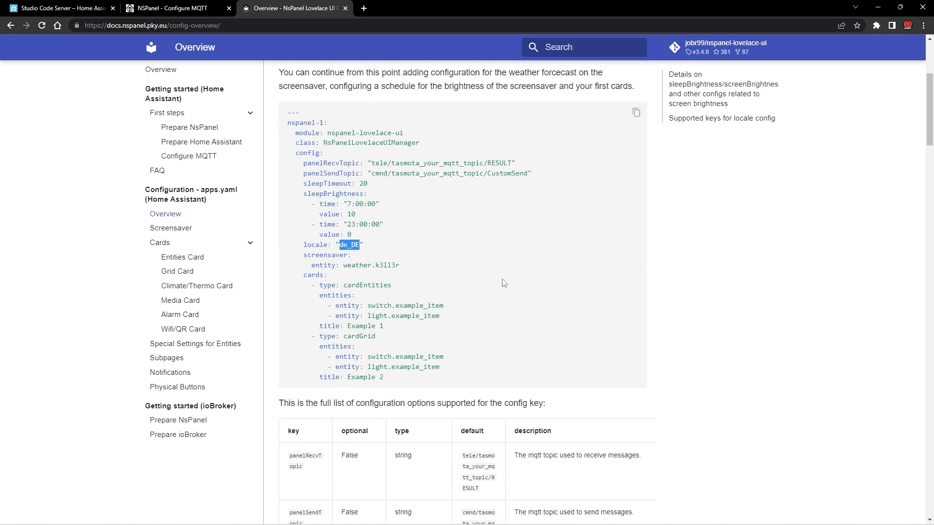
pyautogui.click(356, 247)
pyautogui.moveTo(340, 247); pyautogui.dragTo(359, 246)
pyautogui.click(398, 174)
pyautogui.moveTo(391, 175); pyautogui.dragTo(485, 172)
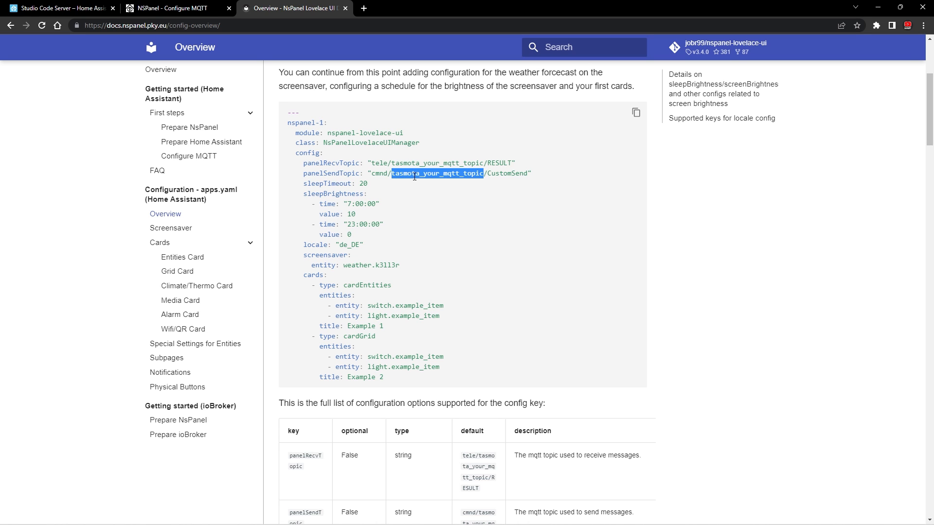
pyautogui.click(475, 185)
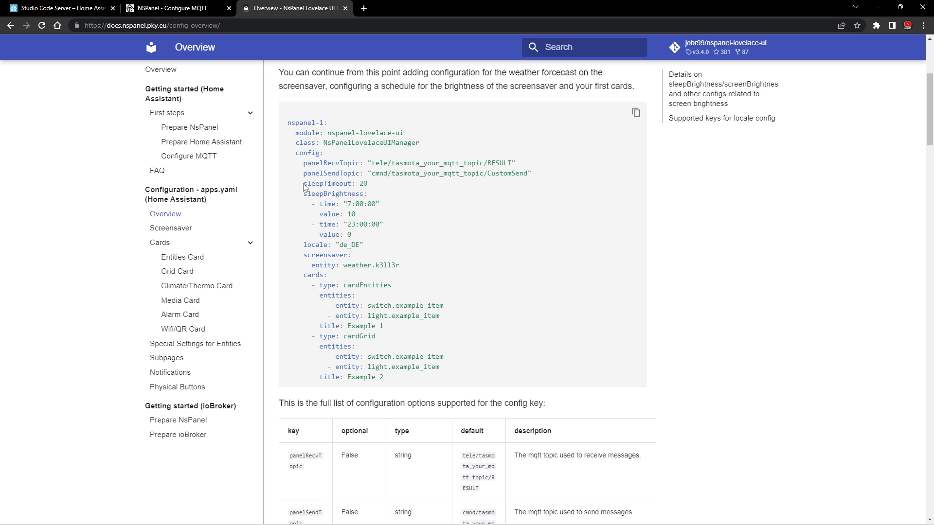
# - Examine the sample's additional settings, including the screensaver weather entity and the entities of the cardGrid card
pyautogui.moveTo(305, 185); pyautogui.dragTo(450, 378)
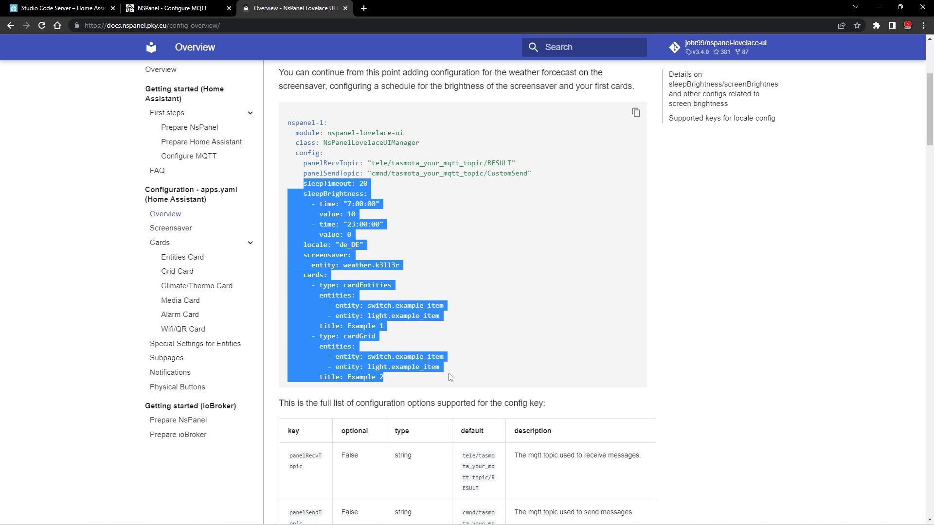
pyautogui.click(406, 260)
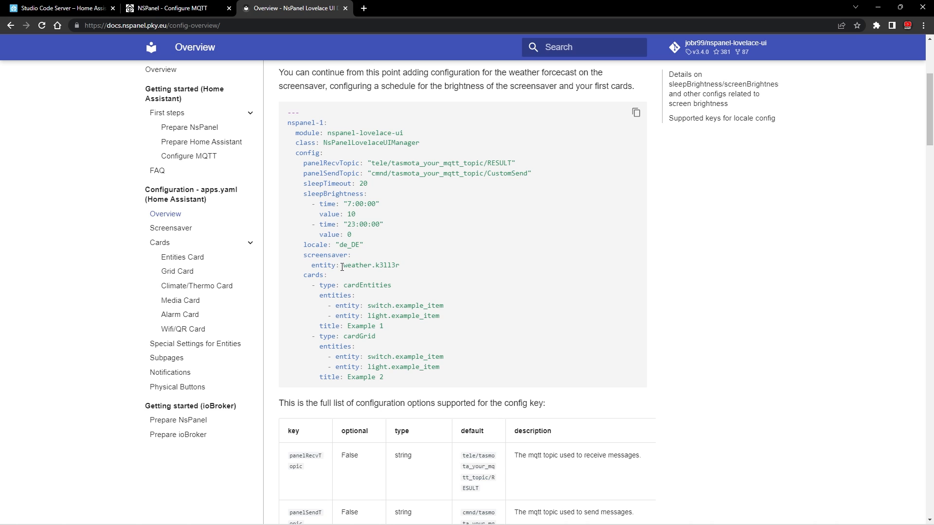
pyautogui.moveTo(344, 265); pyautogui.dragTo(399, 266)
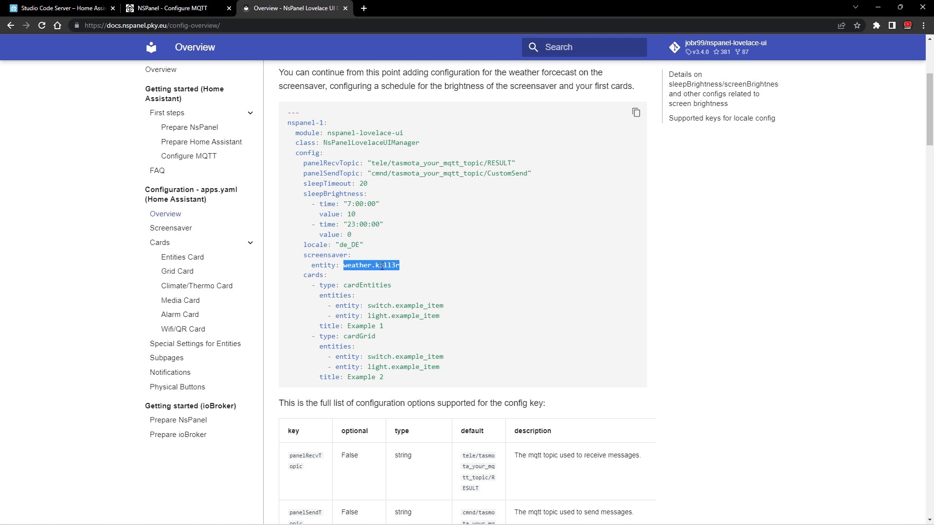
pyautogui.click(346, 288)
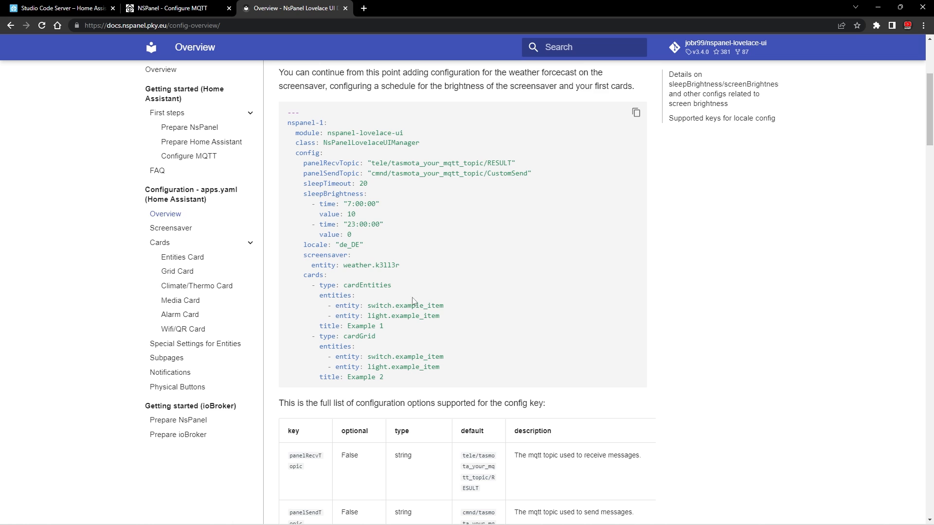
pyautogui.moveTo(349, 336); pyautogui.dragTo(440, 356)
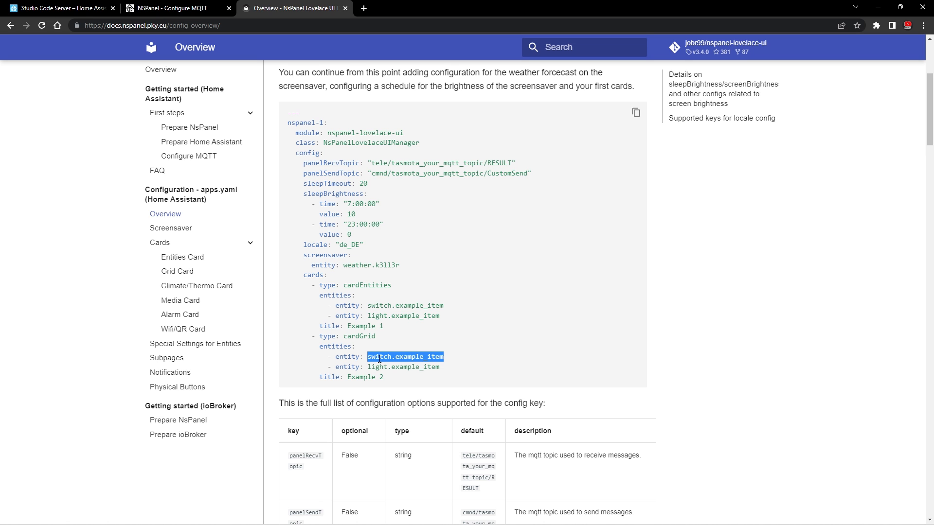
pyautogui.moveTo(368, 356); pyautogui.dragTo(428, 355)
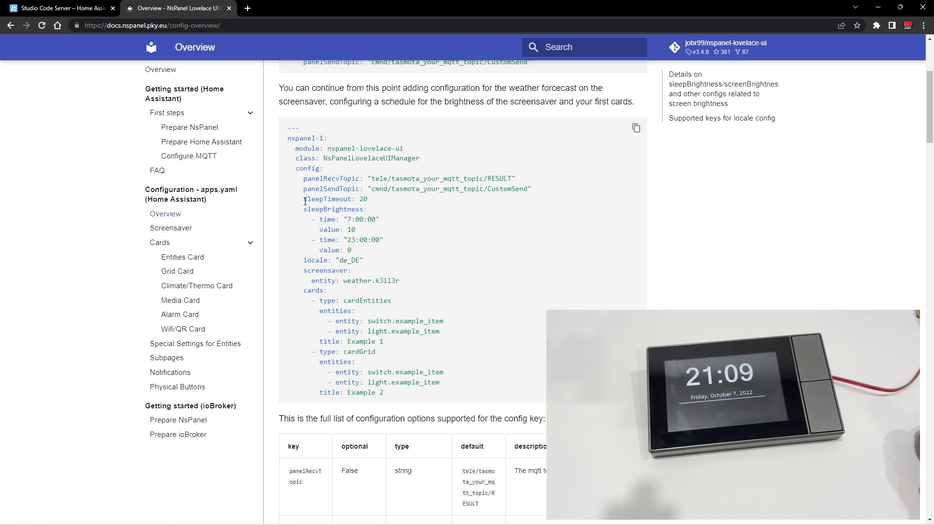
# - Copy the sample's lines from sleepTimeout through the Example 2 card and paste them below panelSendTopic in apps.yaml
pyautogui.moveTo(305, 201); pyautogui.dragTo(426, 398)
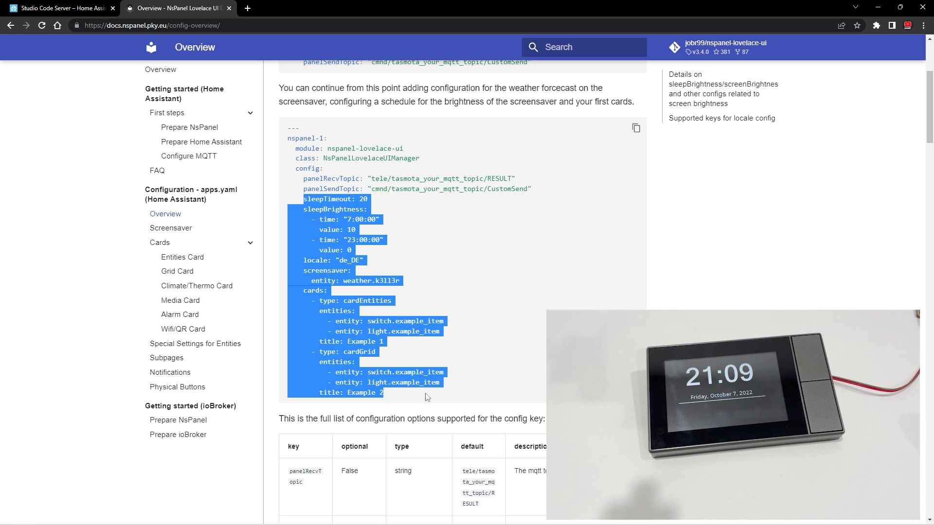
pyautogui.rightClick(426, 398)
pyautogui.click(452, 395)
pyautogui.click(68, 8)
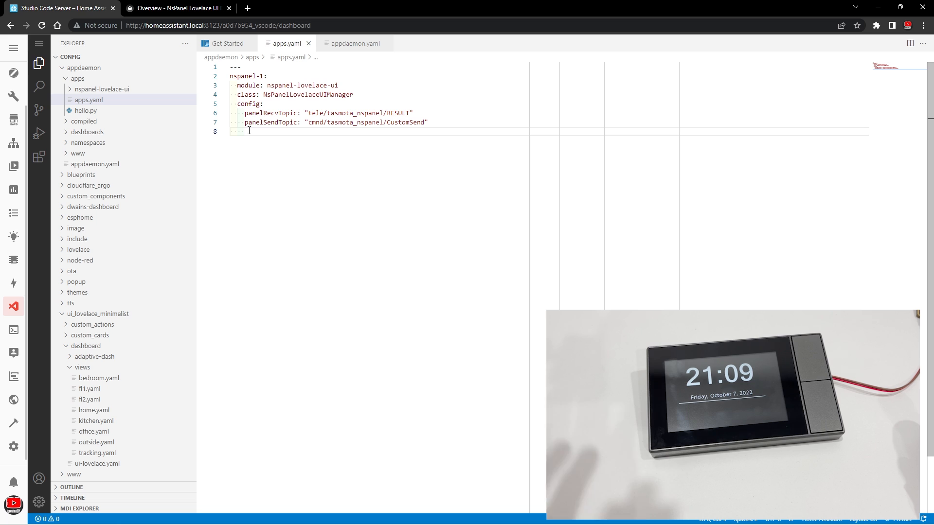
pyautogui.hotkey('ctrl', 'v')
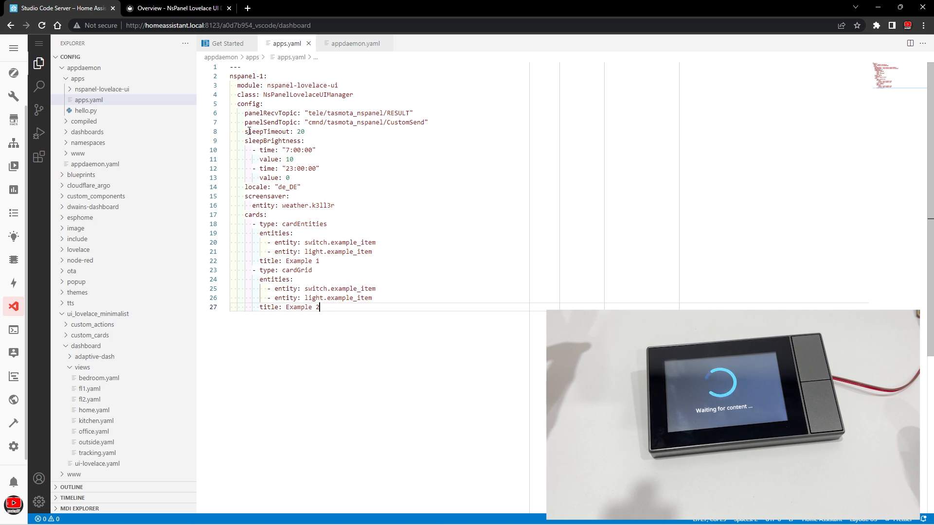
# - Change the locale value in apps.yaml to "en_US"
pyautogui.doubleClick(279, 187)
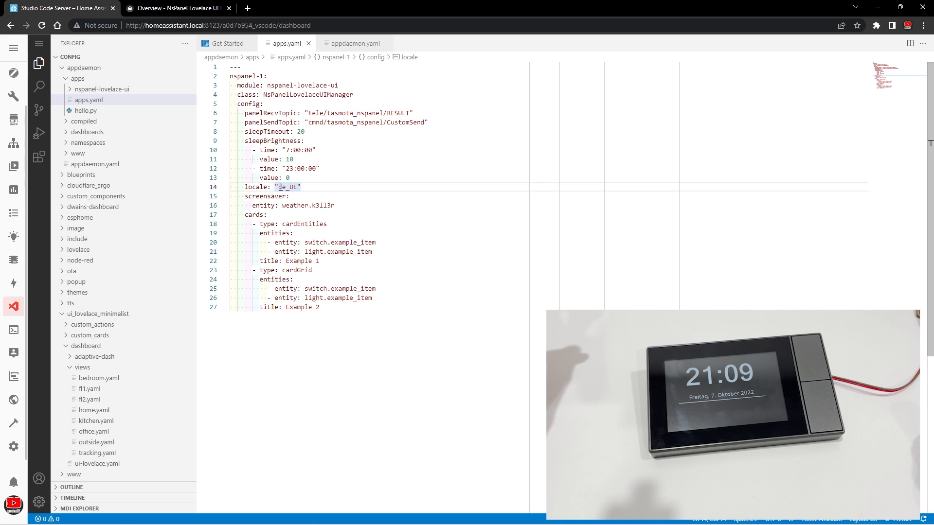
pyautogui.moveTo(281, 186); pyautogui.dragTo(284, 187)
pyautogui.write('e')
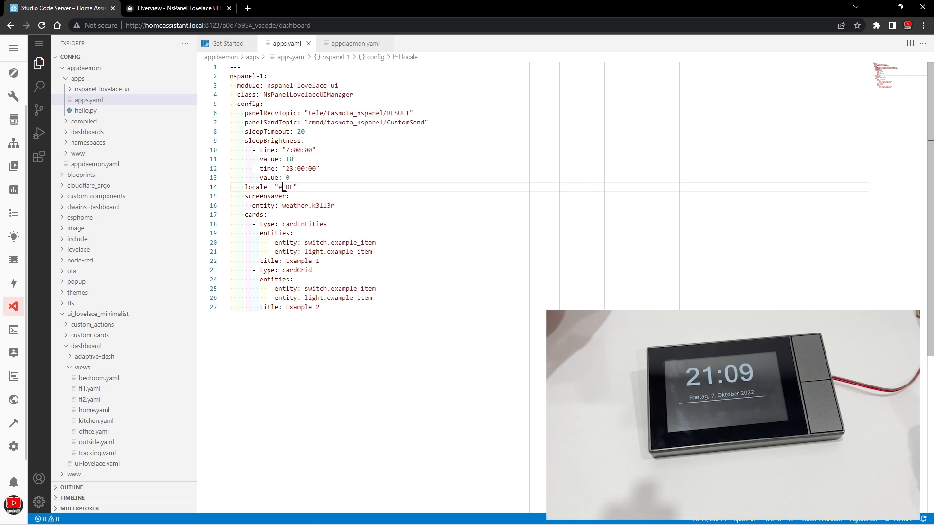
pyautogui.write('n')
pyautogui.moveTo(290, 187); pyautogui.dragTo(297, 188)
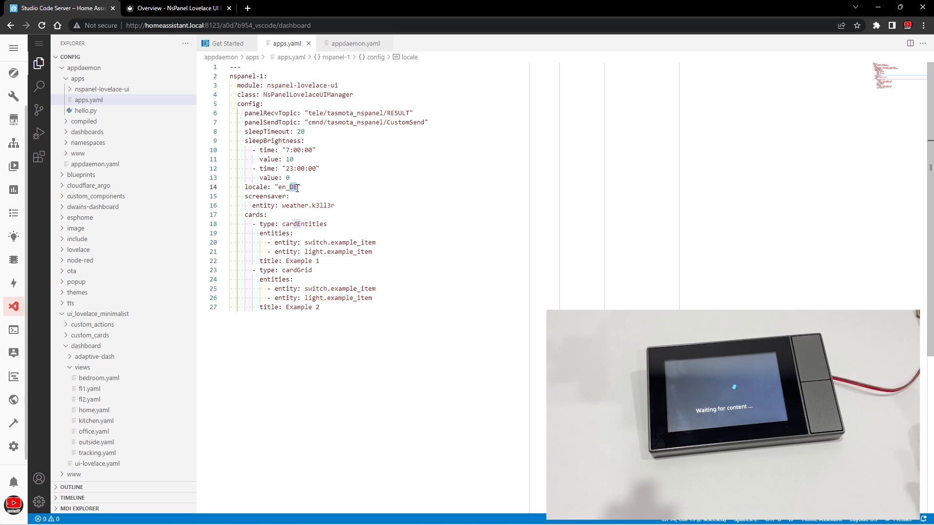
pyautogui.write('US')
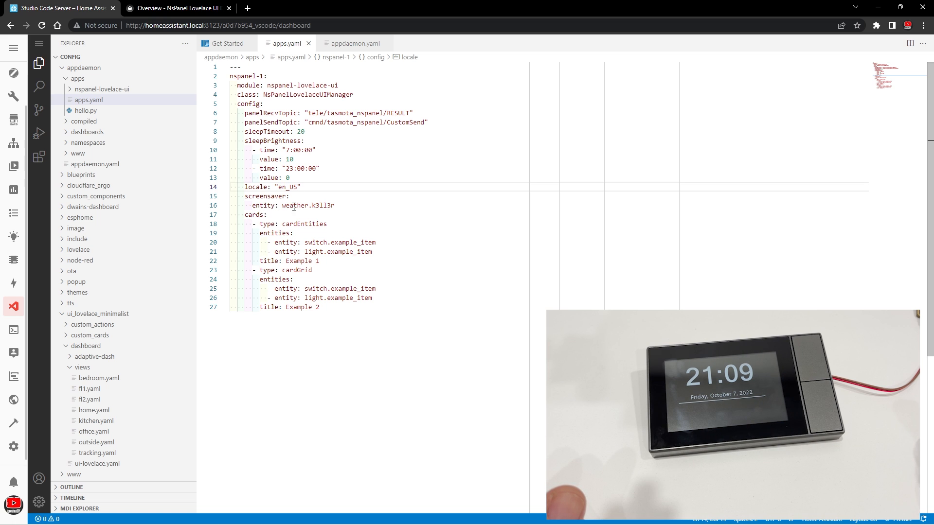
# - Set the screensaver's weather entity to weather.openweathermap
pyautogui.doubleClick(316, 206)
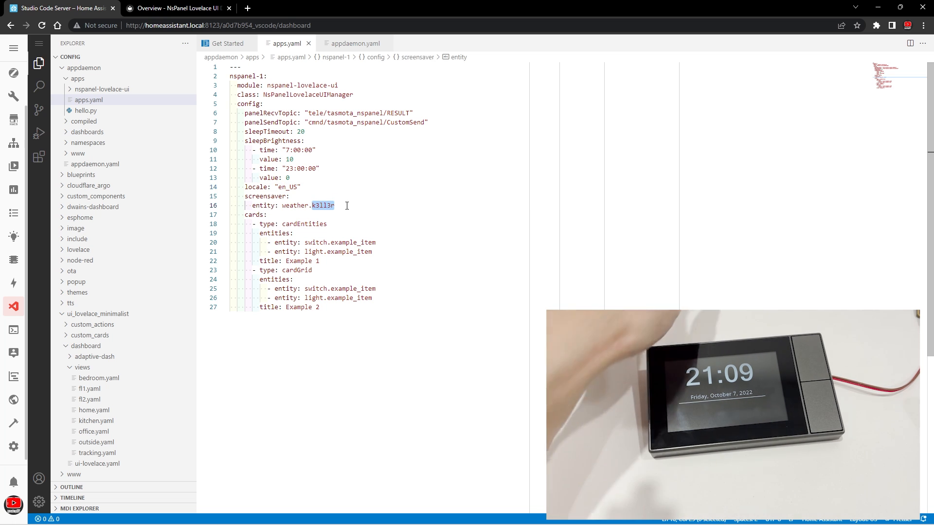
pyautogui.press('BackSpace')
pyautogui.hotkey('ctrl', 'space')
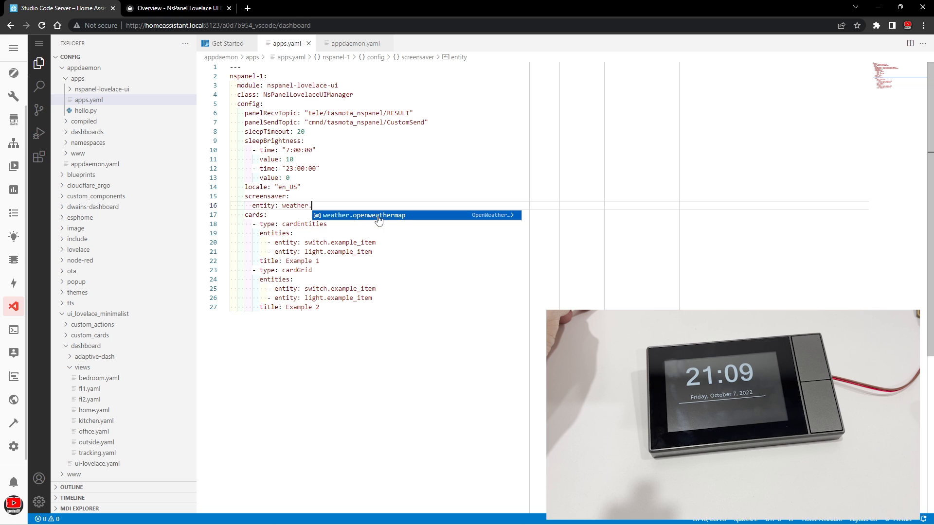
pyautogui.click(398, 215)
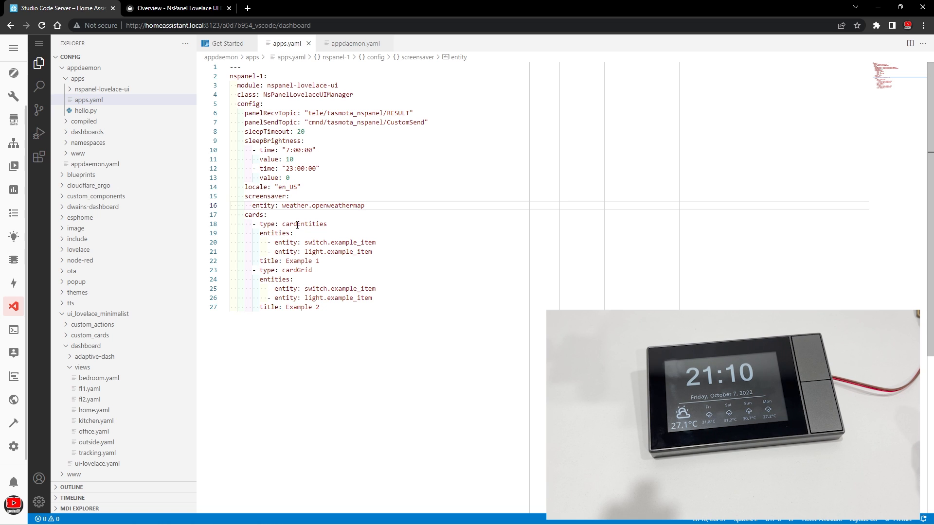
# - Examine the types of the two sample cards and the title of the cardEntities card
pyautogui.moveTo(297, 225); pyautogui.dragTo(331, 224)
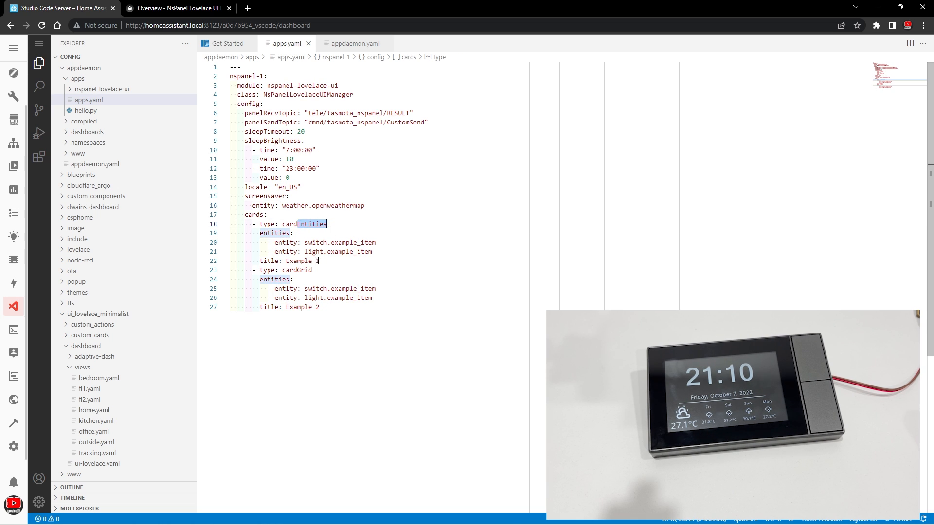
pyautogui.moveTo(297, 270); pyautogui.dragTo(316, 269)
pyautogui.click(340, 263)
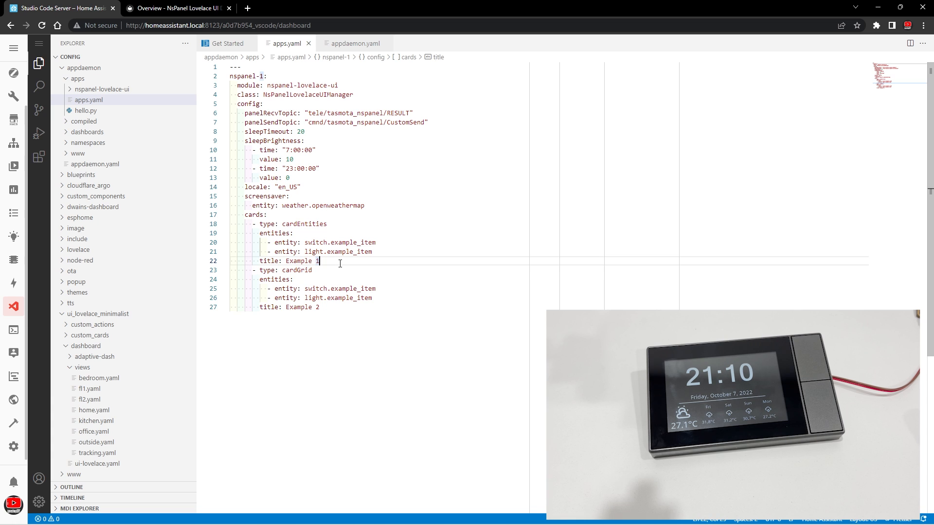
pyautogui.click(289, 261)
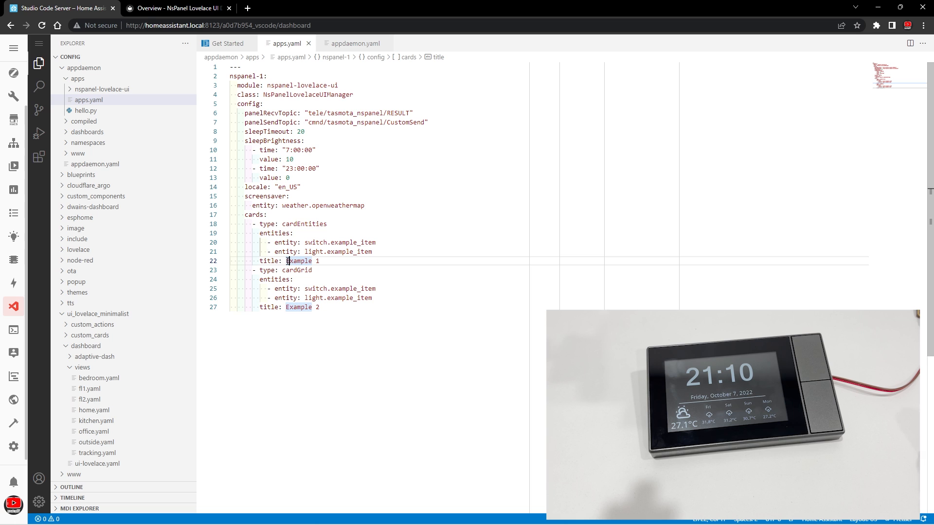
pyautogui.moveTo(286, 261); pyautogui.dragTo(321, 261)
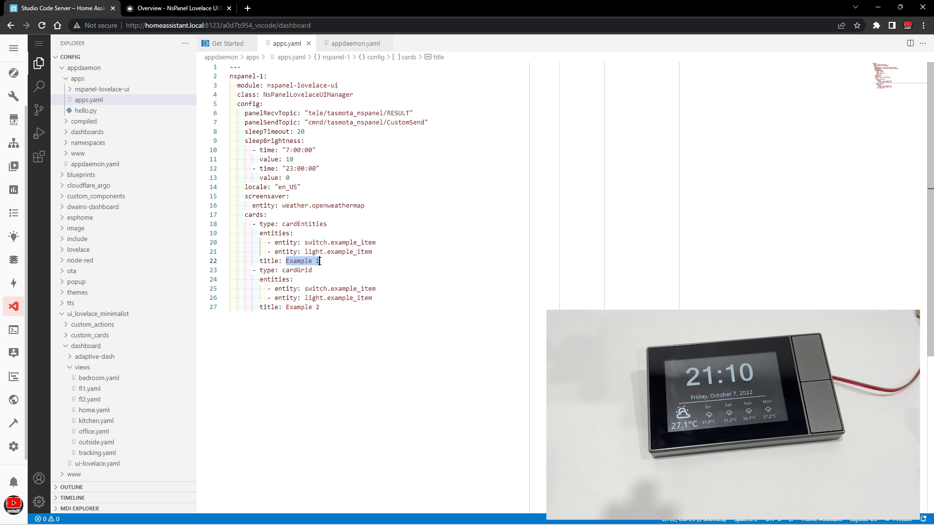
pyautogui.click(381, 254)
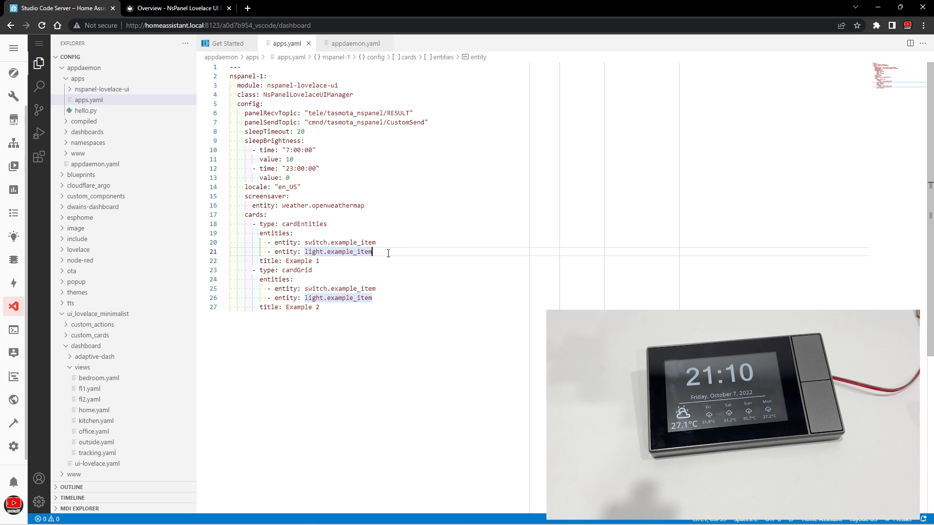
# - Replace the two example entities of the cardEntities card with light.office_light and light.desk_lamp
pyautogui.moveTo(306, 245); pyautogui.dragTo(327, 242)
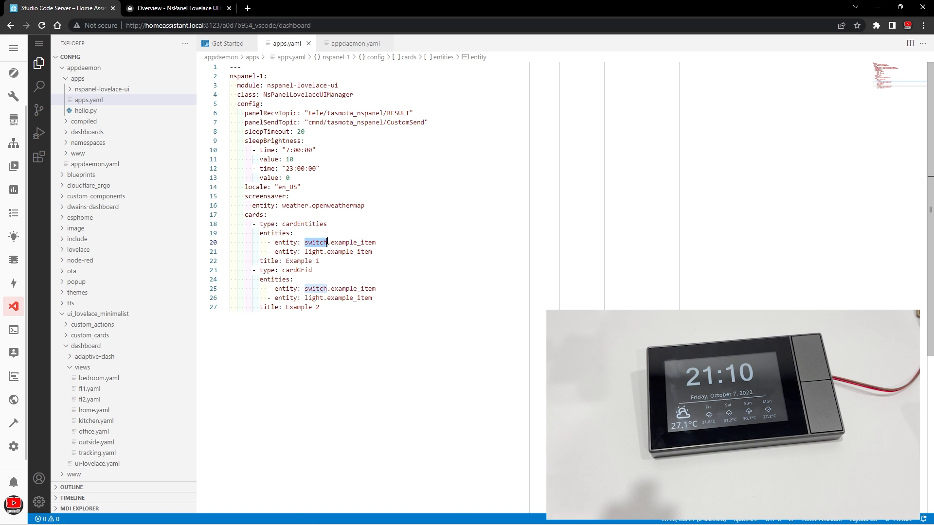
pyautogui.moveTo(328, 242); pyautogui.dragTo(379, 243)
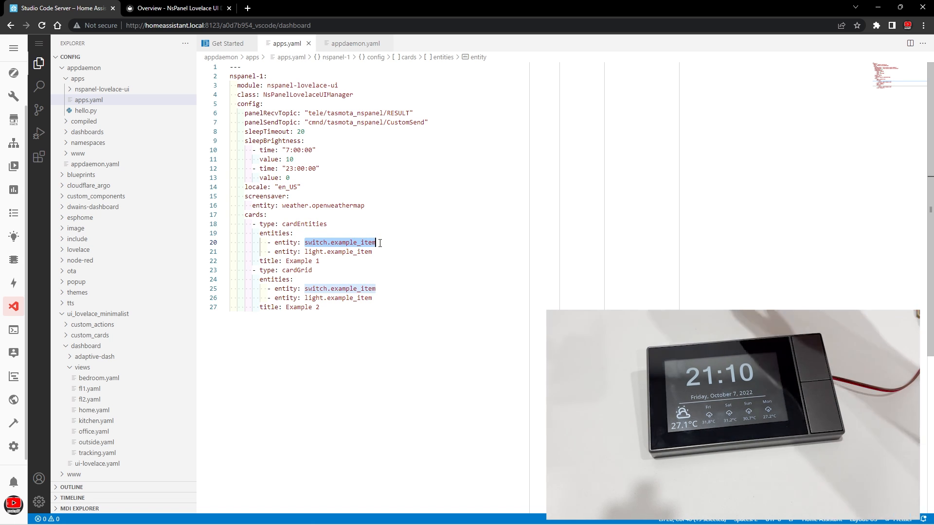
pyautogui.write('light')
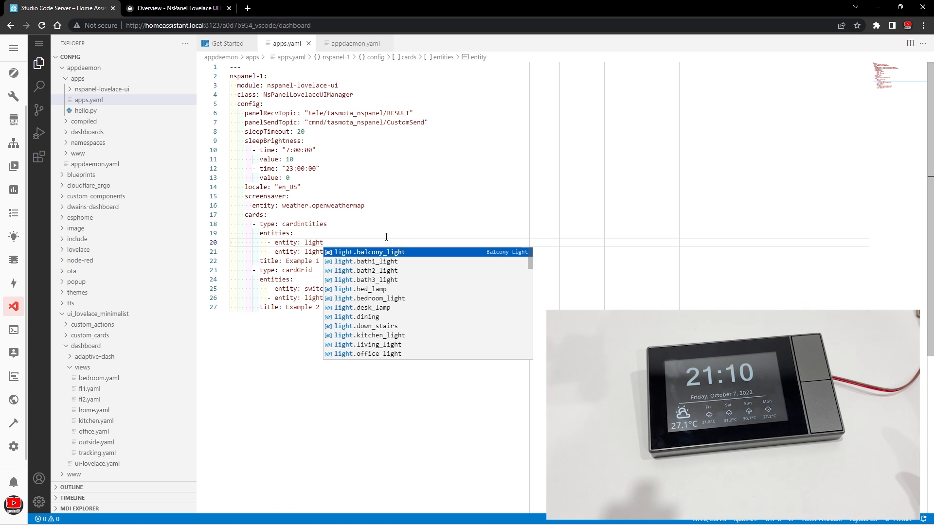
pyautogui.write('.o')
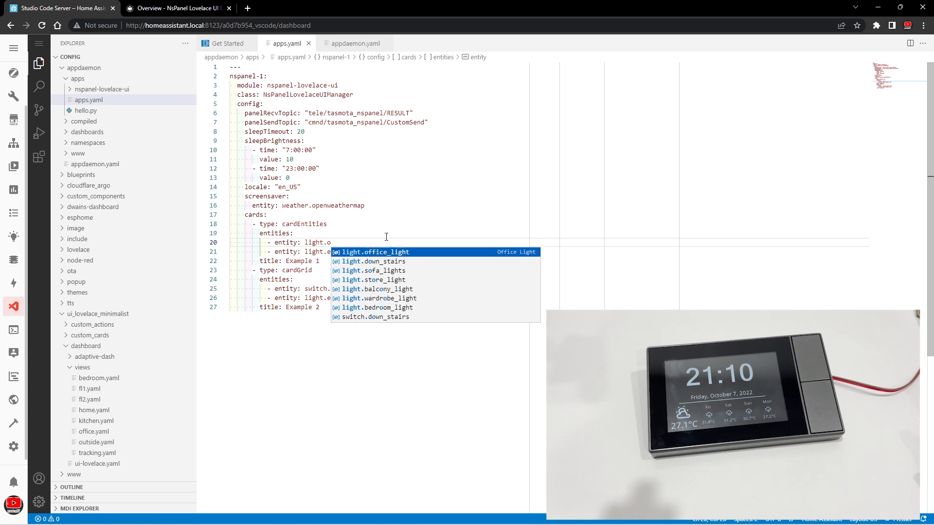
pyautogui.click(408, 253)
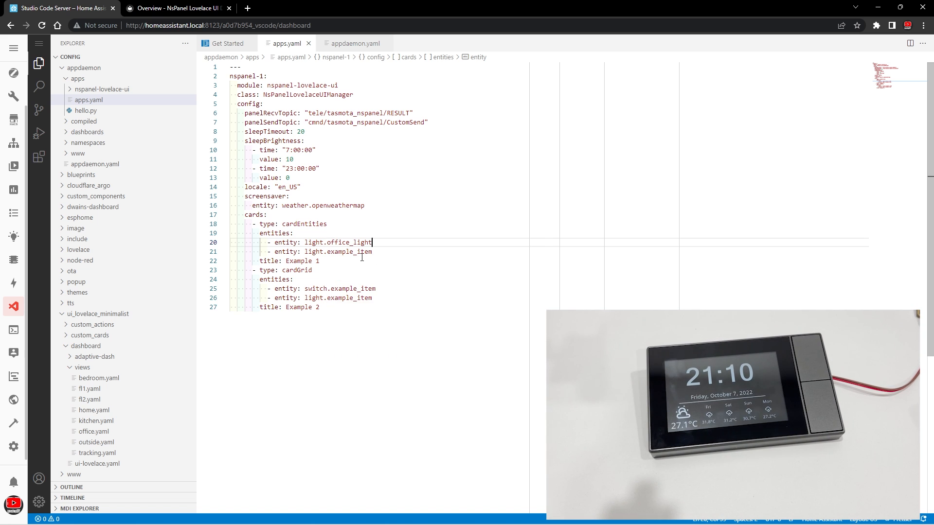
pyautogui.doubleClick(329, 254)
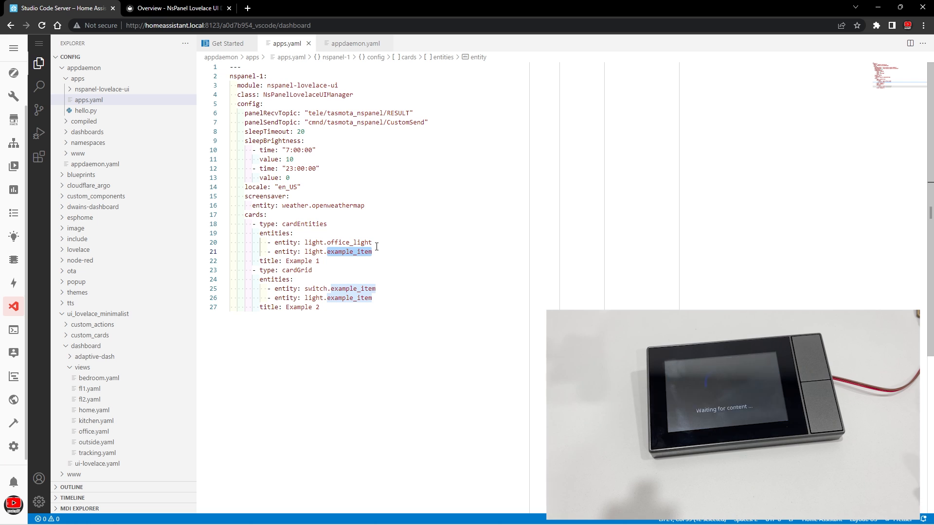
pyautogui.press('BackSpace')
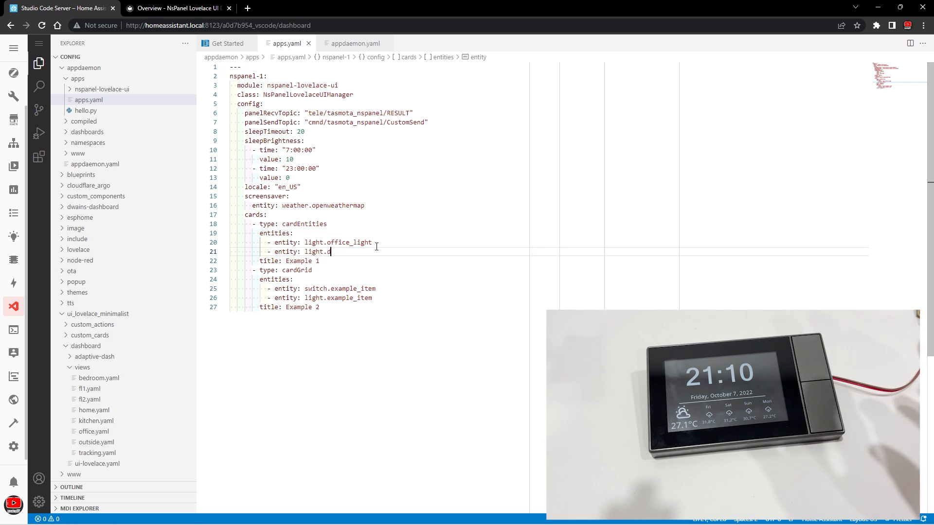
pyautogui.write('d')
pyautogui.click(396, 261)
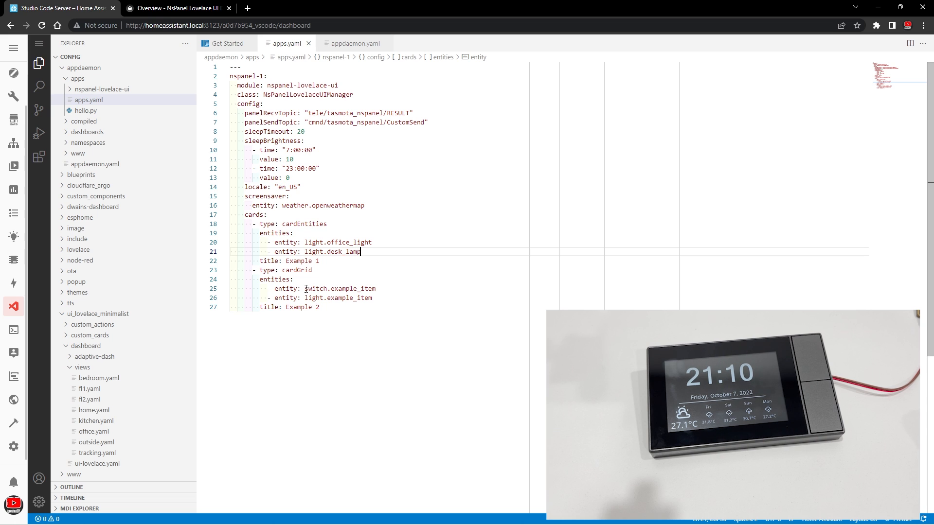
# - Replace the cardGrid card's example switch with light.office_light and its example light with light.desk_lamp
pyautogui.moveTo(306, 289); pyautogui.dragTo(325, 289)
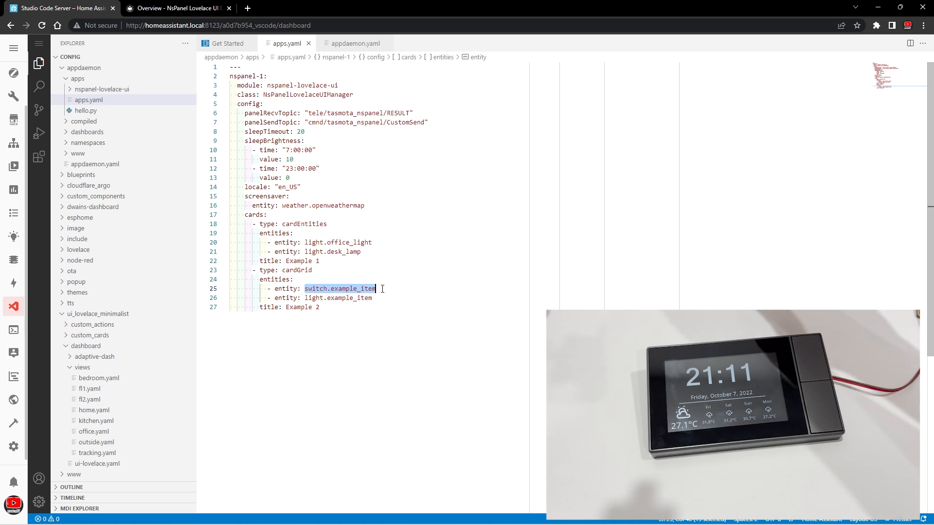
pyautogui.write('light.o')
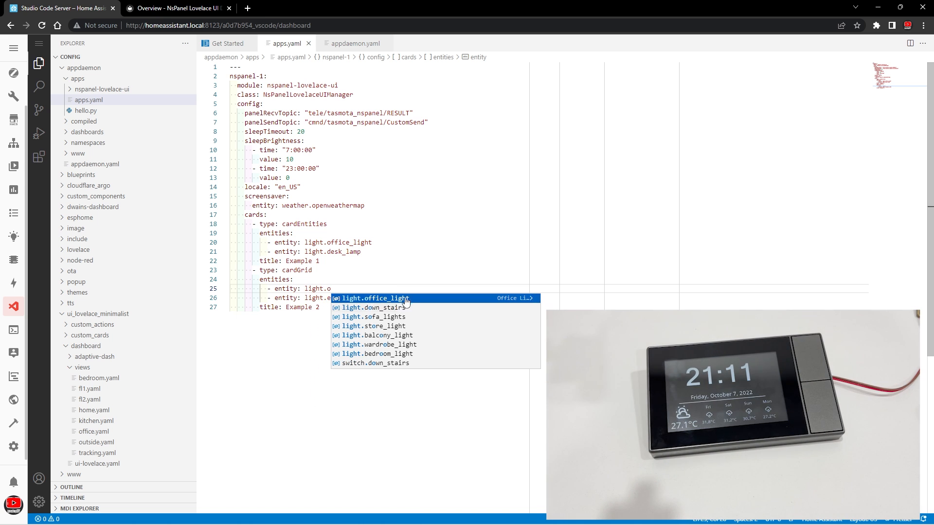
pyautogui.press('Return')
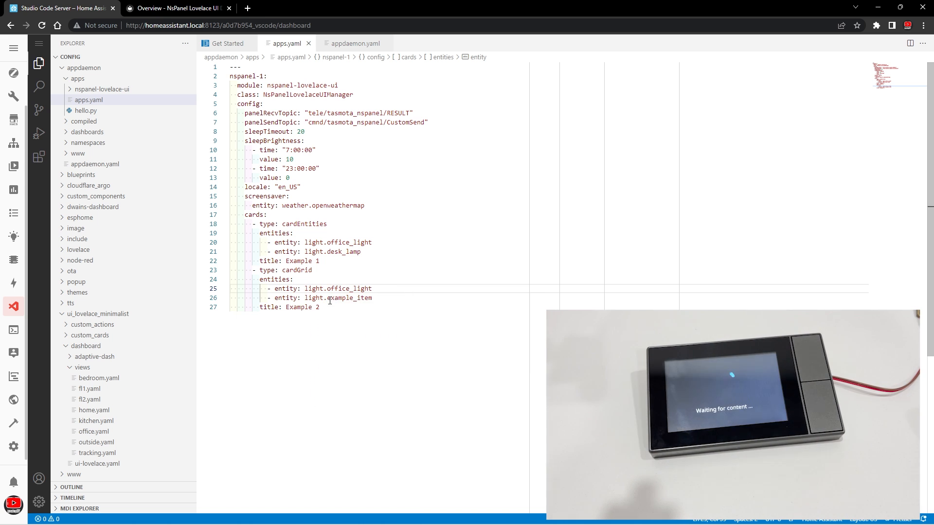
pyautogui.press('Down')
pyautogui.hotkey('ctrl', 'shift', 'Left')
pyautogui.write('de')
pyautogui.press('Return')
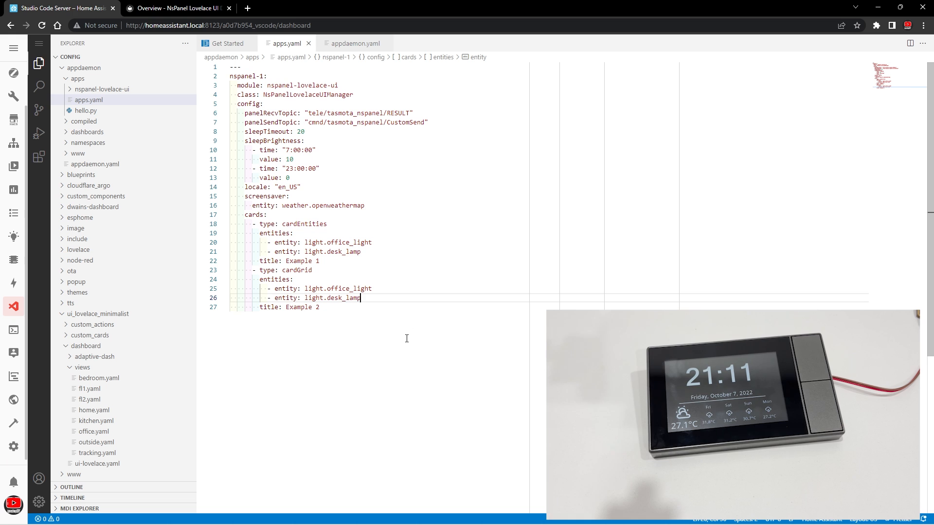
pyautogui.press('Down')
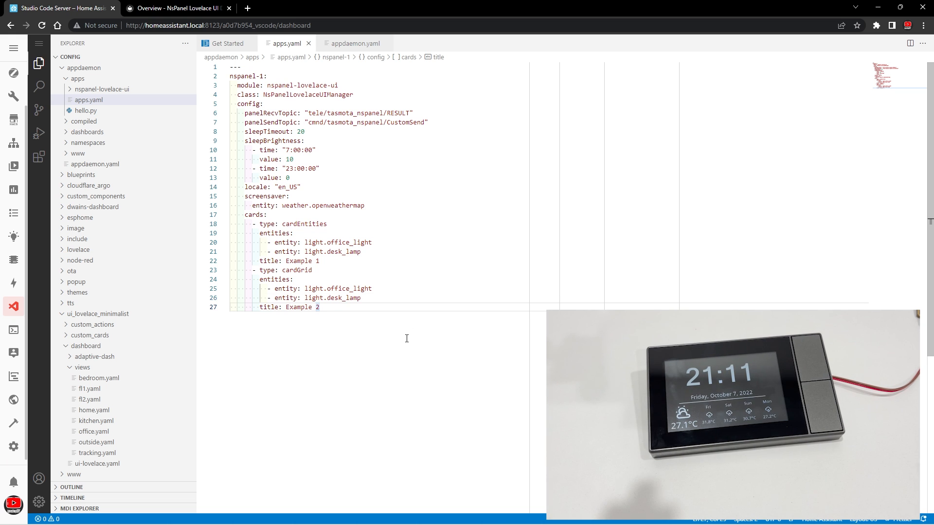
# - Compare the cardEntities and cardGrid type settings with the pages shown on the panel
pyautogui.moveTo(282, 224); pyautogui.dragTo(327, 224)
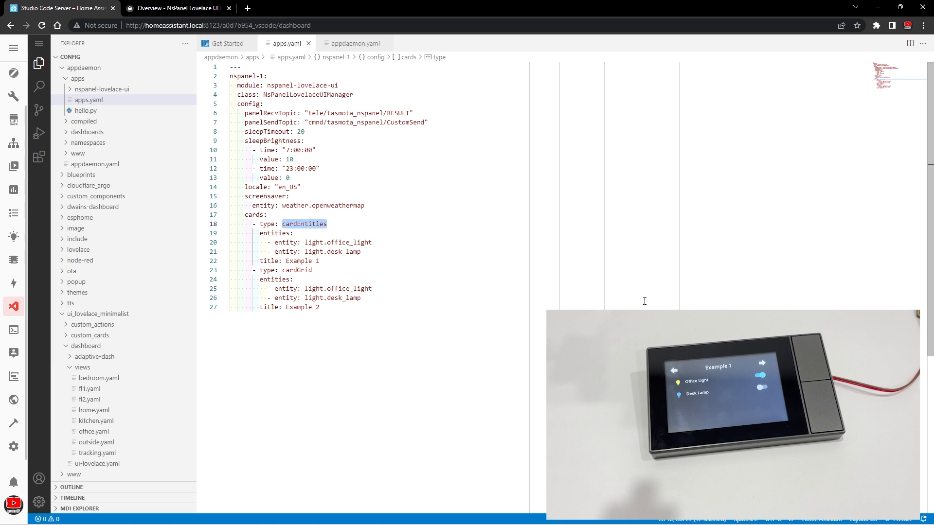
pyautogui.click(406, 301)
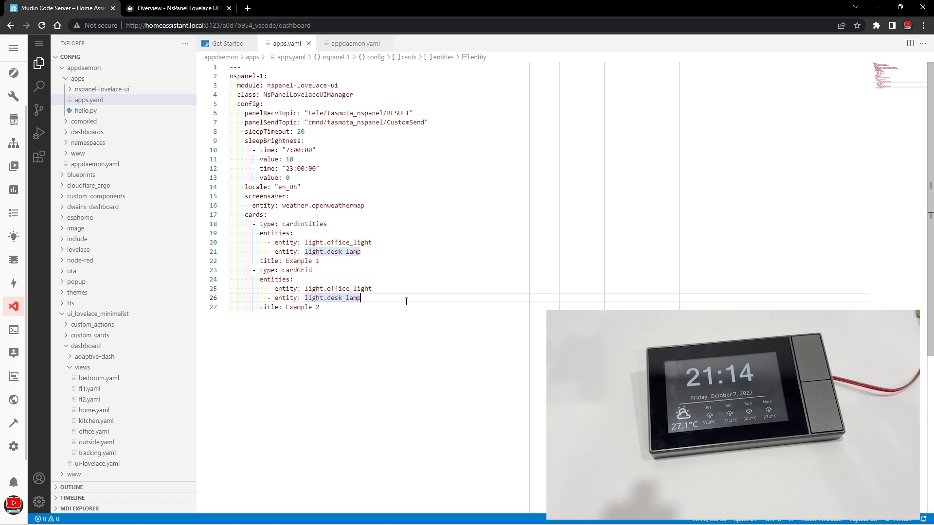
pyautogui.moveTo(297, 271); pyautogui.dragTo(313, 270)
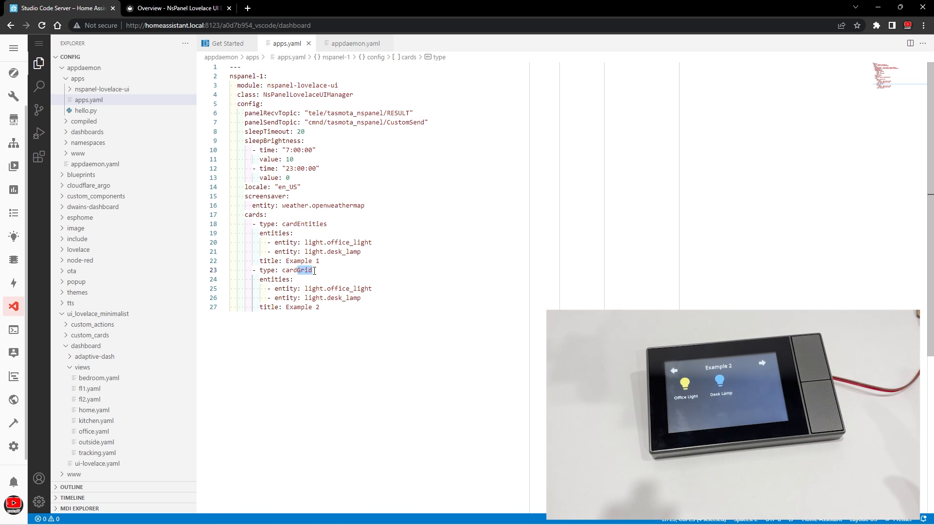
# - Add the icon mdi:desk-lamp to the light.desk_lamp entity in the cardGrid card
pyautogui.click(370, 300)
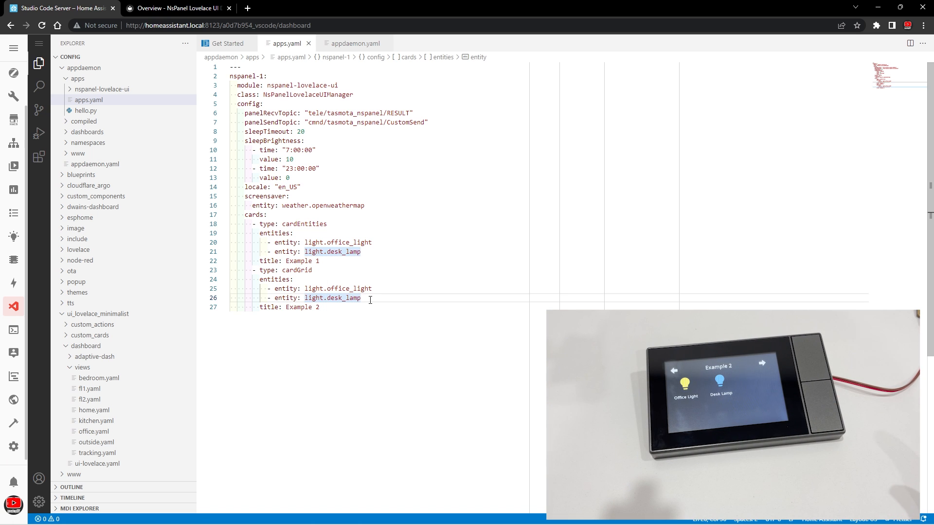
pyautogui.press('Return')
pyautogui.press('Right')
pyautogui.press('Right')
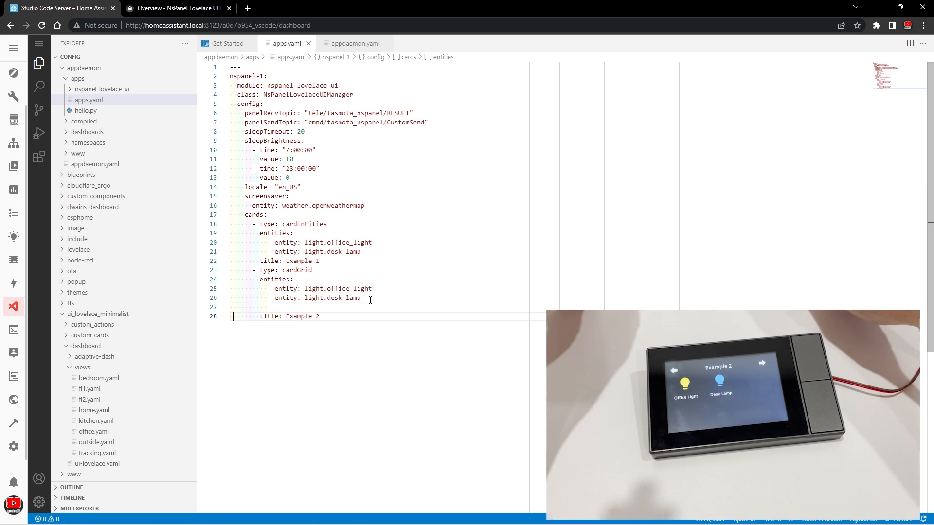
pyautogui.click(282, 305)
pyautogui.hotkey('ctrl', 'space')
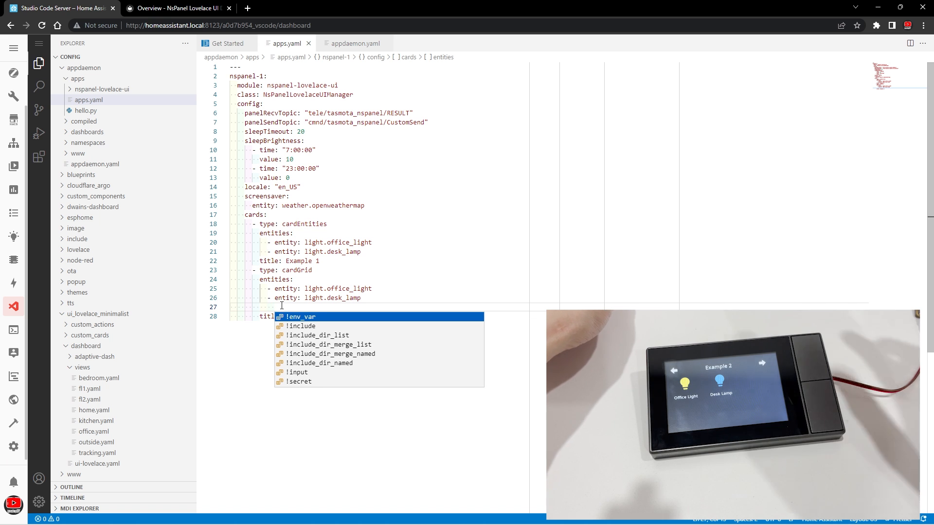
pyautogui.write('icon')
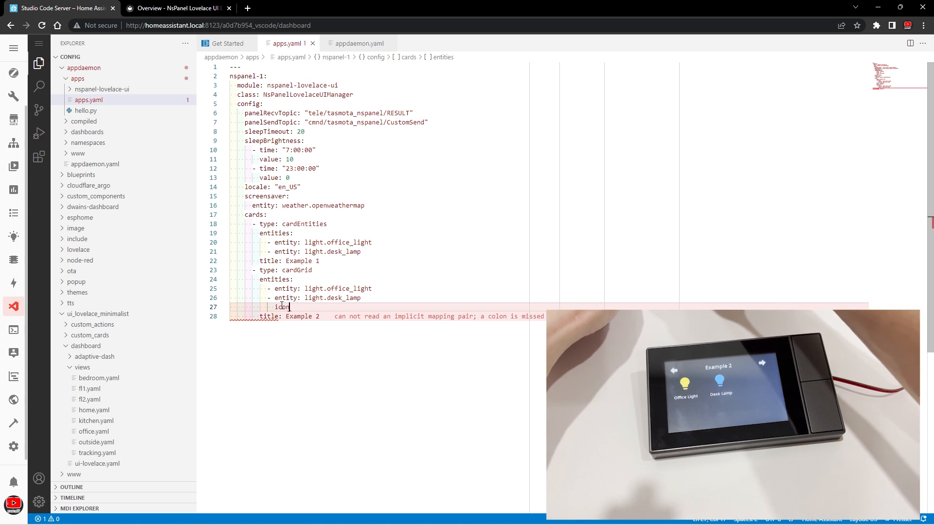
pyautogui.write(': mdi')
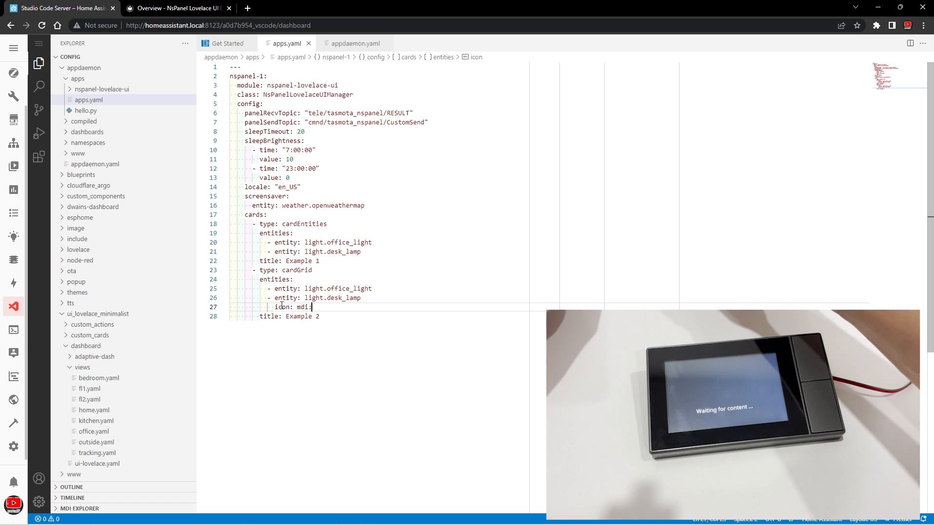
pyautogui.write(':desk')
pyautogui.press('Down')
pyautogui.press('Down')
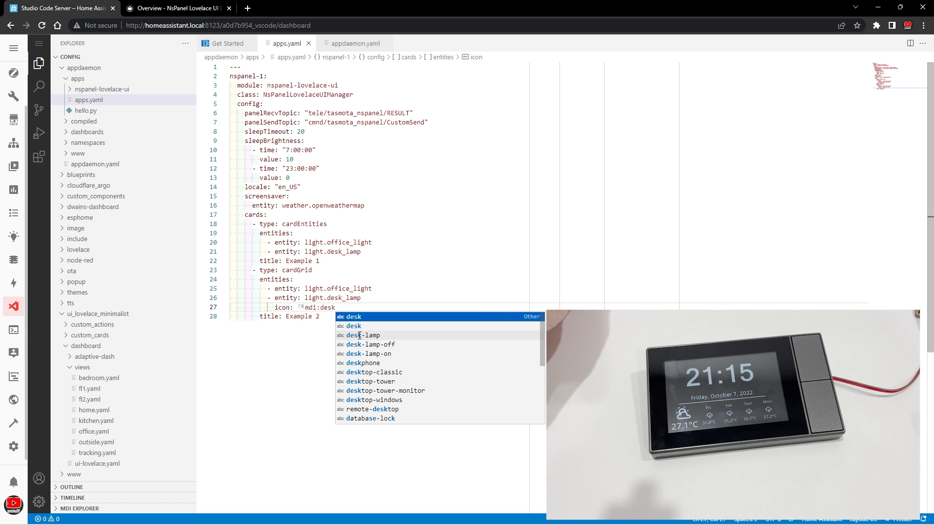
pyautogui.press('Return')
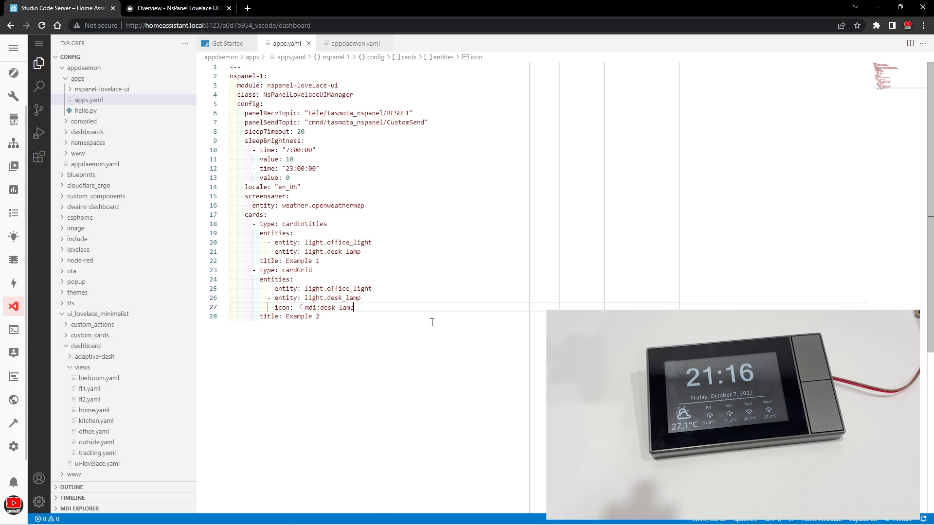
# - Review the NsPanel Lovelace UI documentation on special entity settings and on the Wifi/QR, Alarm and Media cards
pyautogui.click(184, 8)
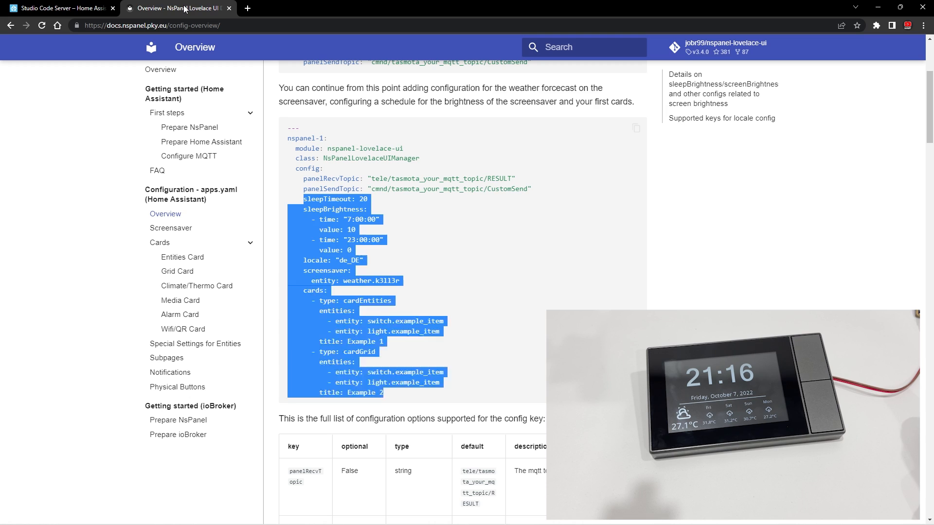
pyautogui.click(685, 330)
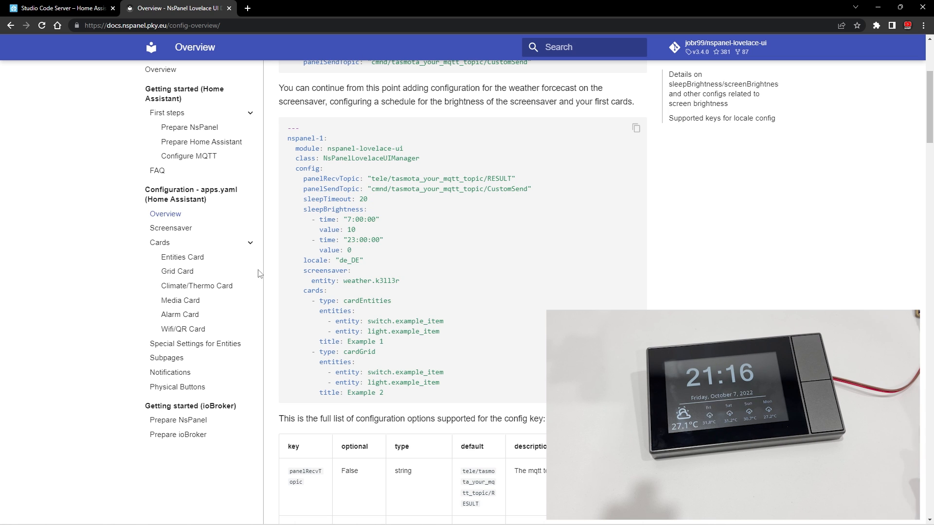
pyautogui.click(182, 346)
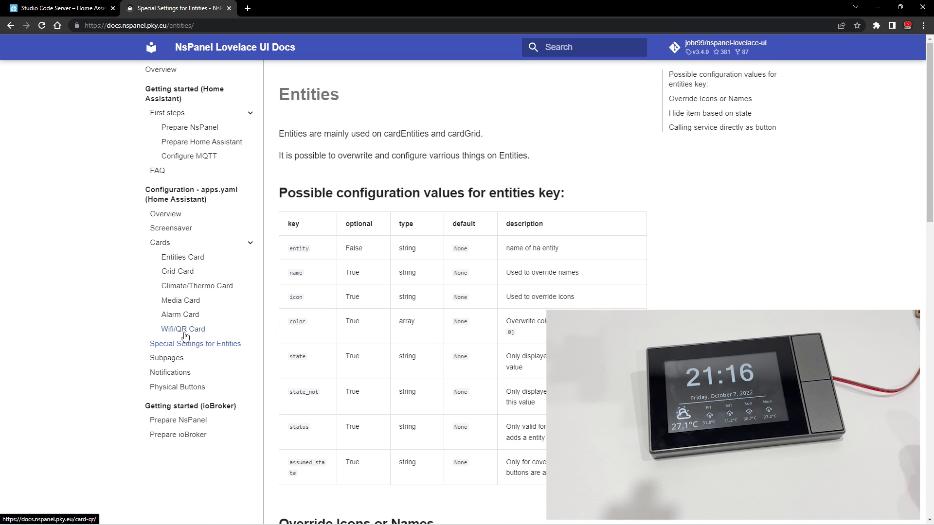
pyautogui.click(184, 331)
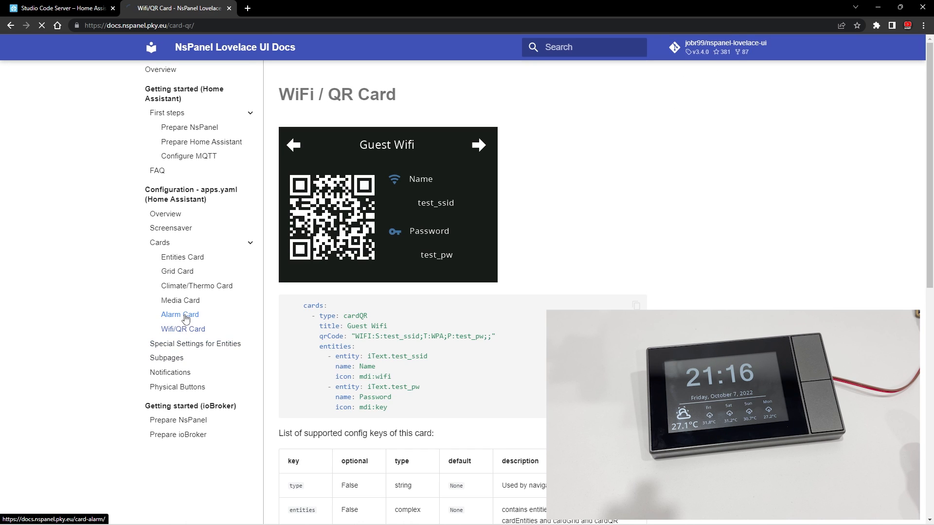
pyautogui.click(187, 315)
pyautogui.click(187, 302)
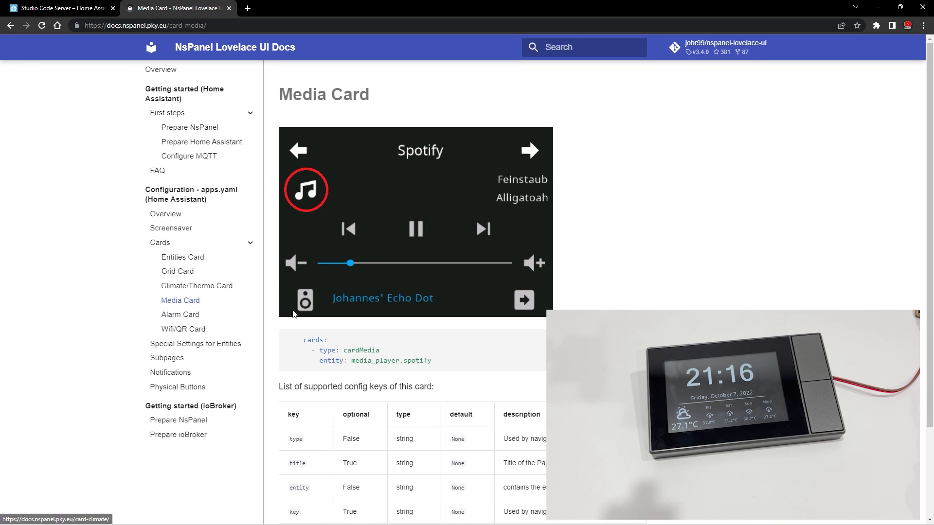
pyautogui.scroll(-2, 351, 373)
pyautogui.scroll(3, 354, 353)
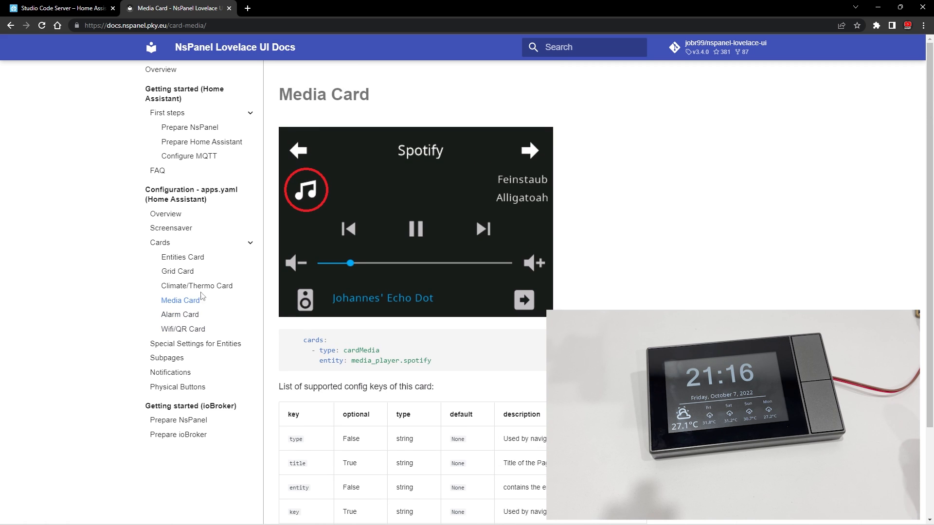
# - Copy the cards key with the first cardThermo example, HeatPump, from the Climate/Thermo Card documentation page
pyautogui.click(197, 286)
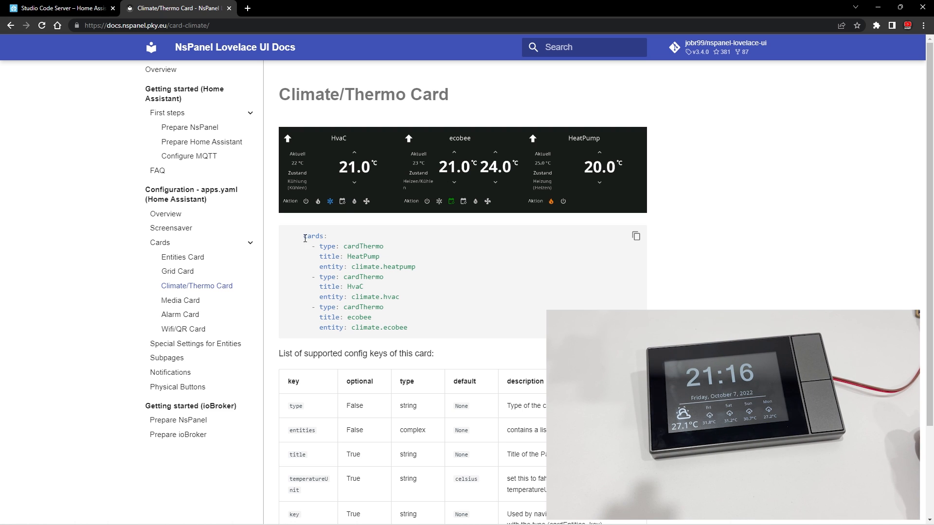
pyautogui.moveTo(305, 238); pyautogui.dragTo(371, 254)
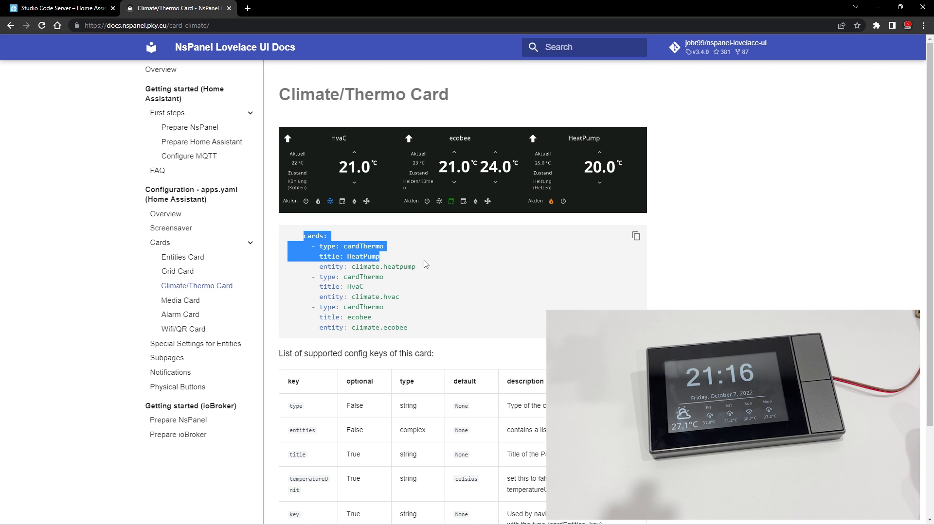
pyautogui.moveTo(426, 264); pyautogui.dragTo(436, 265)
pyautogui.rightClick(436, 265)
pyautogui.click(433, 279)
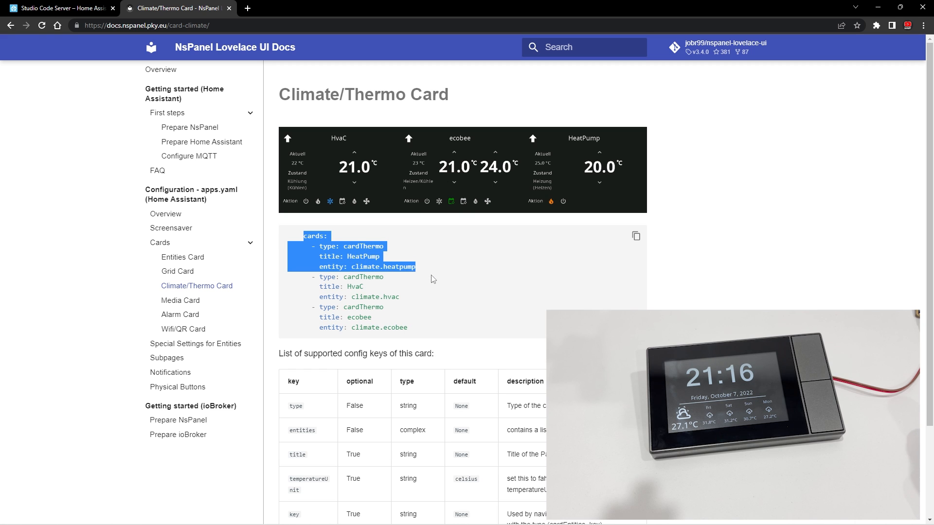
# - Paste the copied cardThermo example into apps.yaml below the cardGrid card, aligned with the existing cards key
pyautogui.click(88, 8)
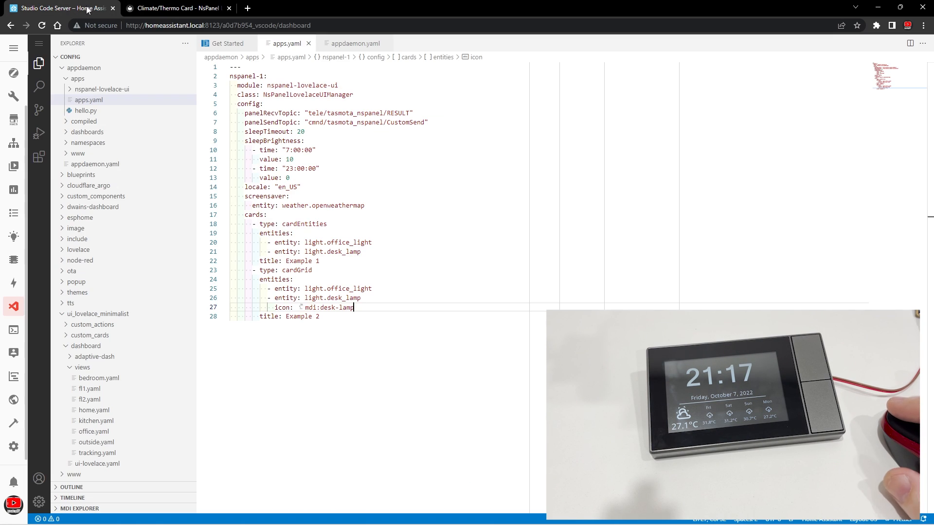
pyautogui.click(340, 317)
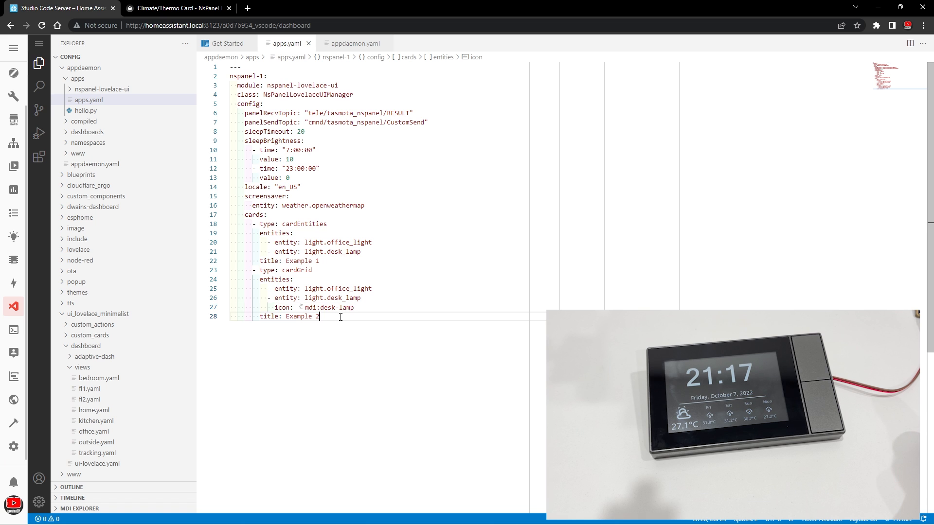
pyautogui.press('Return')
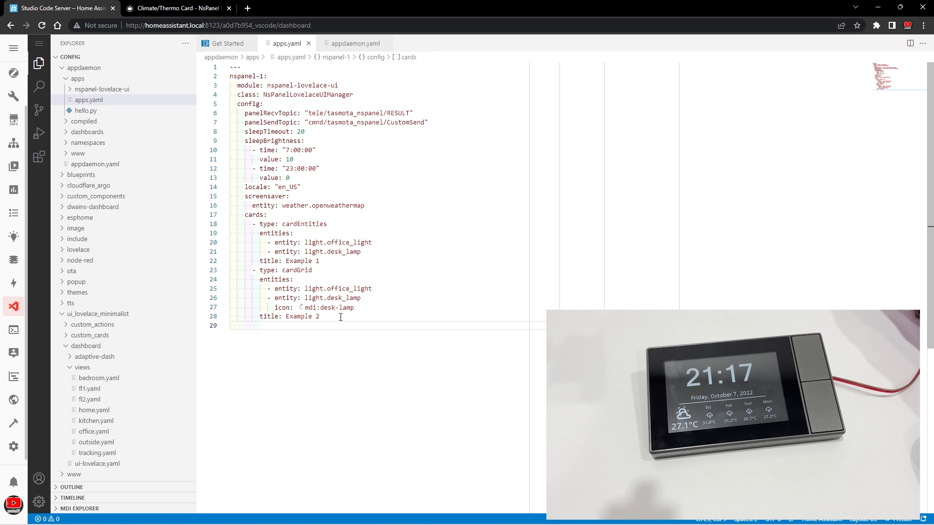
pyautogui.press('BackSpace')
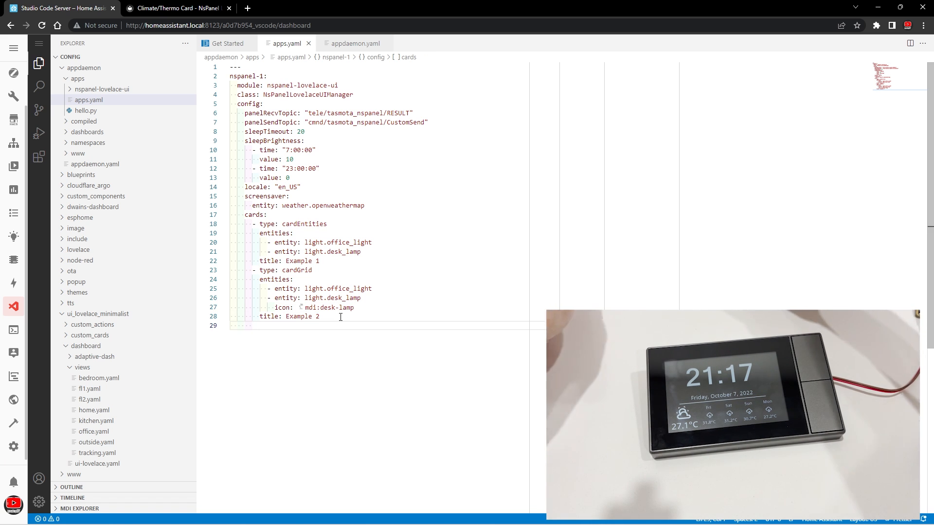
pyautogui.press('BackSpace')
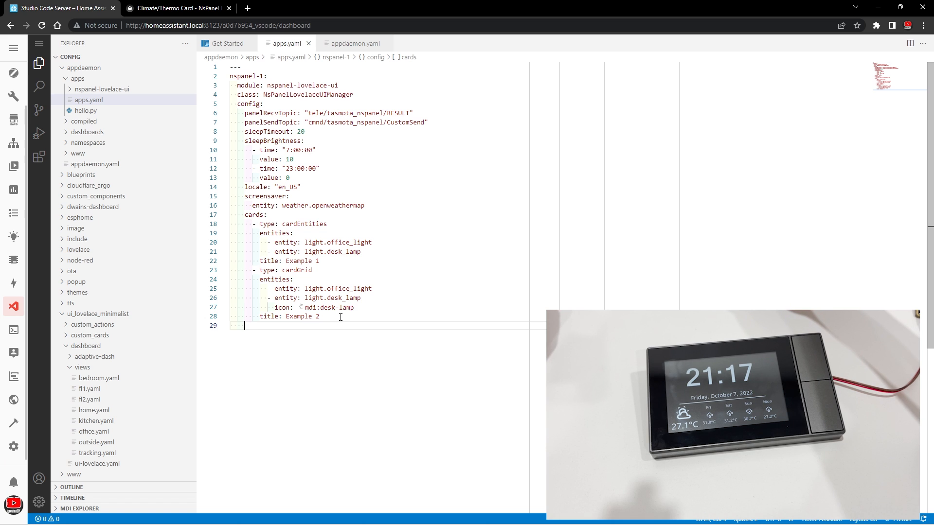
pyautogui.hotkey('ctrl', 'v')
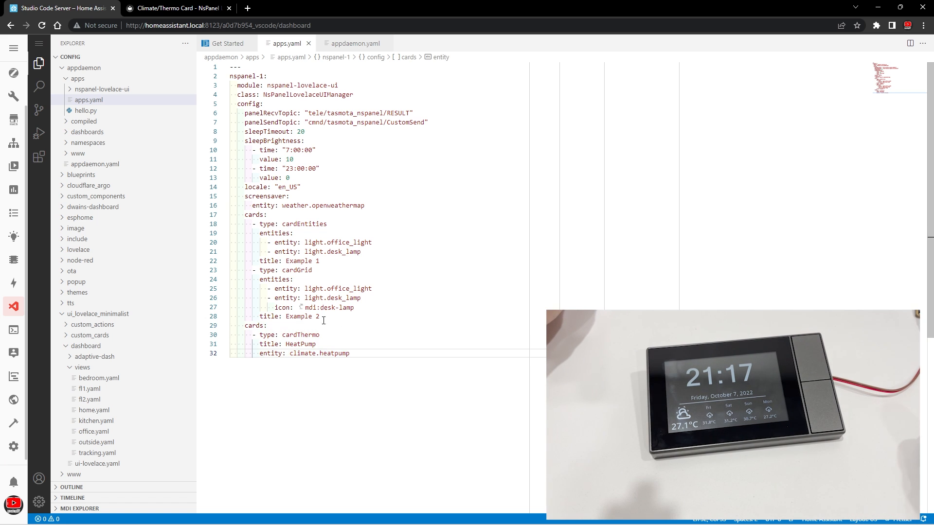
# - Remove the duplicate cards key line above the cardThermo entry so it follows the cardGrid card directly
pyautogui.click(245, 325)
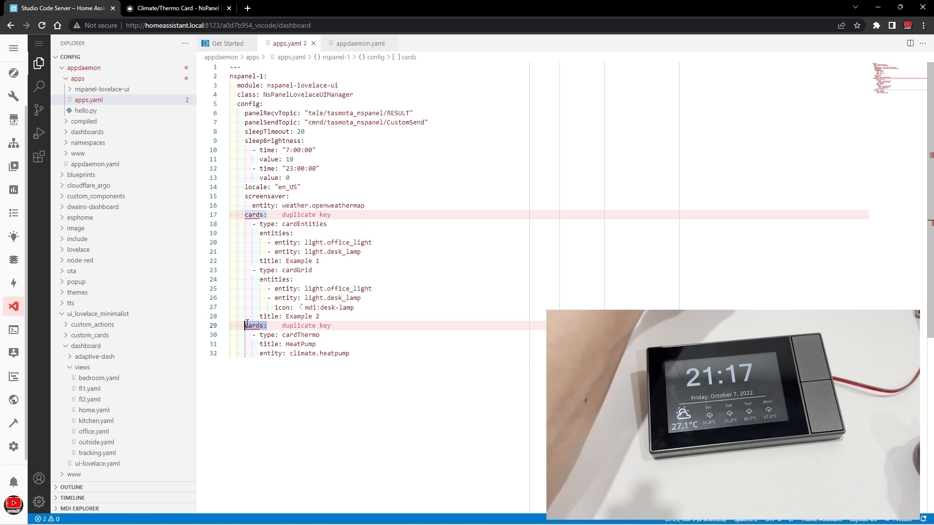
pyautogui.press('BackSpace')
pyautogui.press('BackSpace')
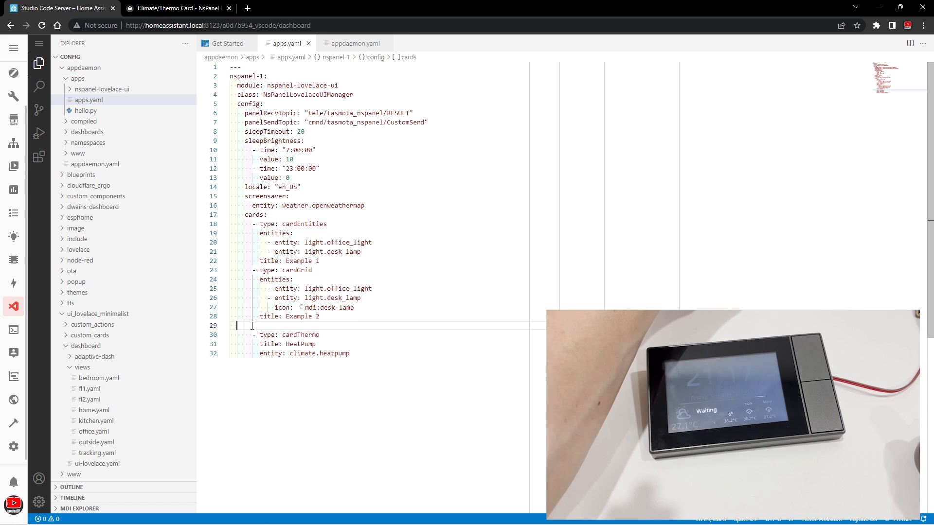
pyautogui.press('BackSpace')
pyautogui.press('BackSpace')
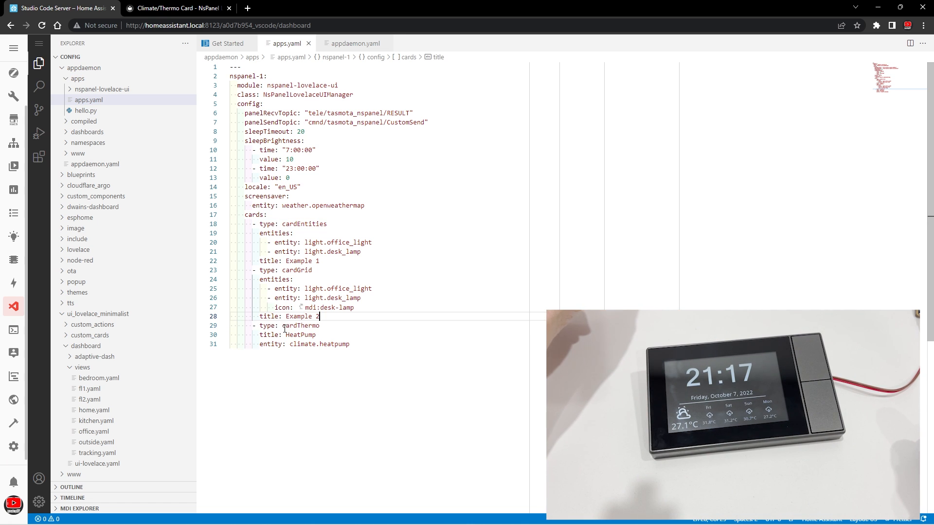
# - Change the title of the cardThermo card to Office Air
pyautogui.moveTo(283, 327); pyautogui.dragTo(308, 326)
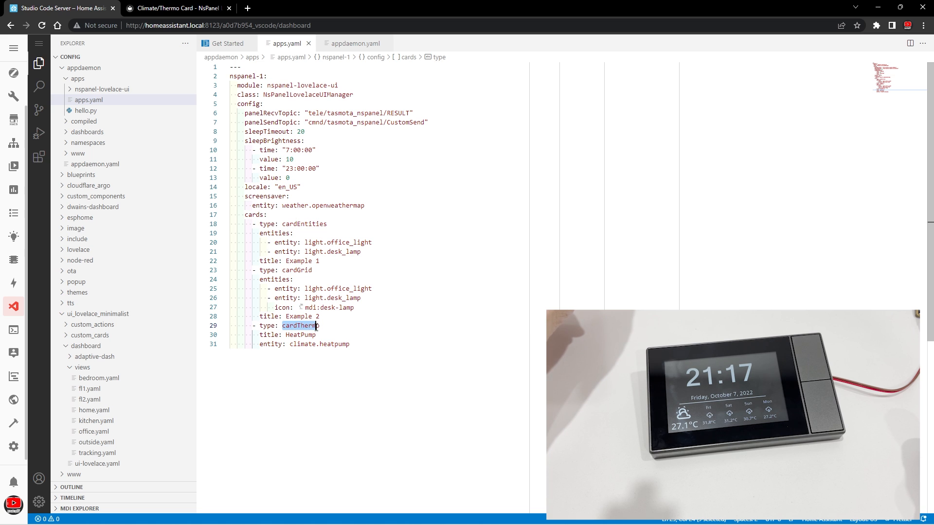
pyautogui.click(329, 336)
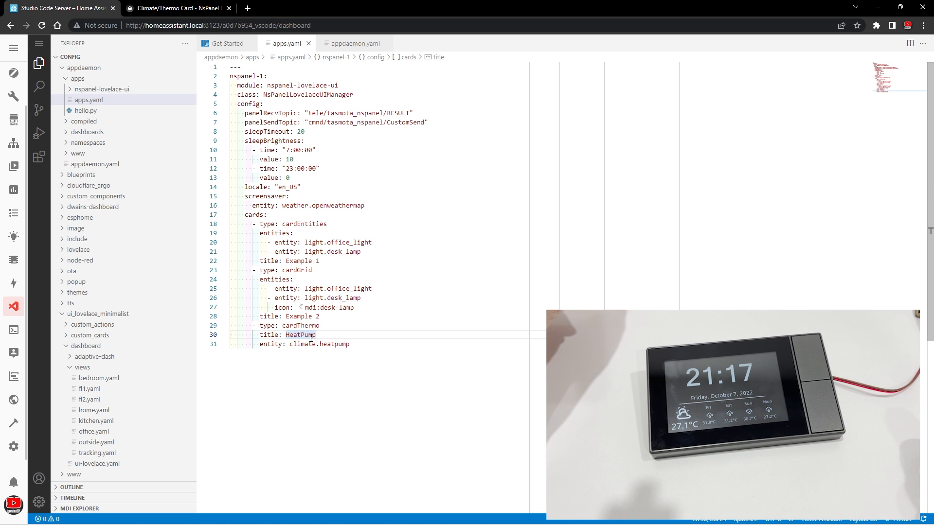
pyautogui.moveTo(286, 335); pyautogui.dragTo(319, 335)
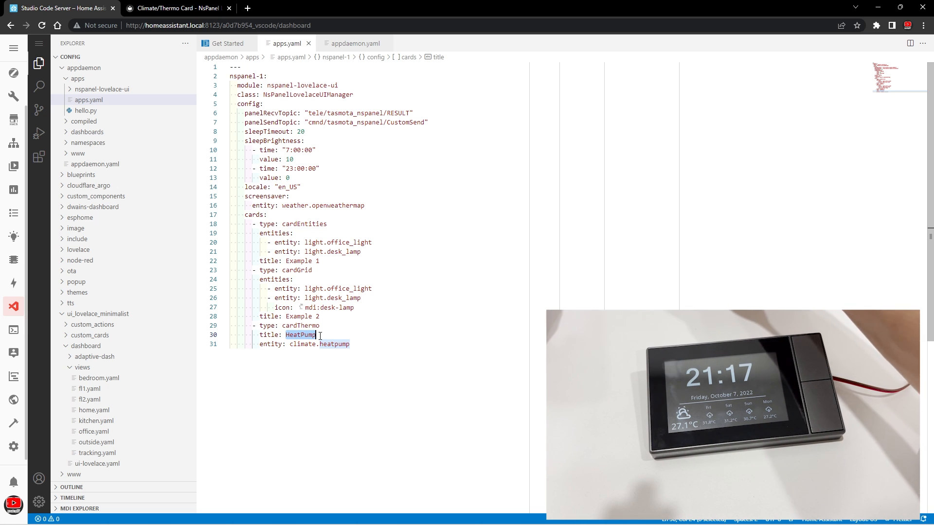
pyautogui.write('Offic')
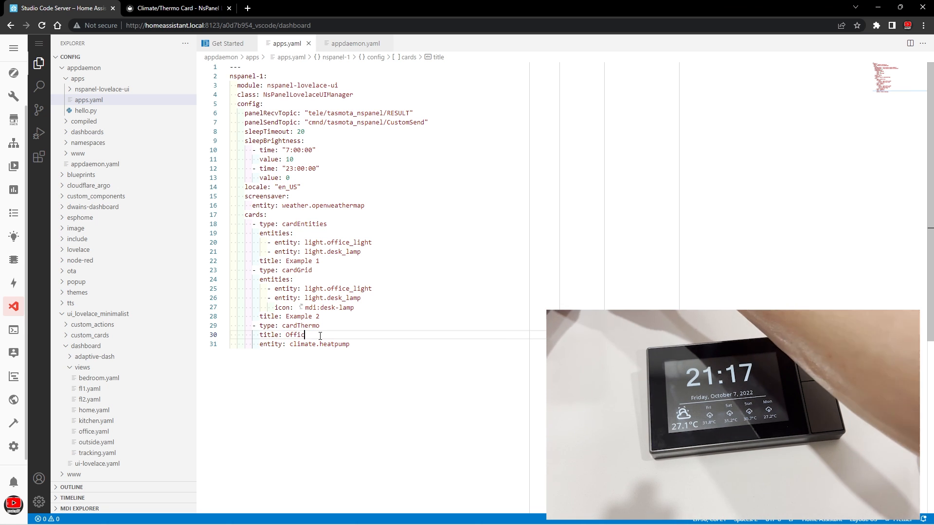
pyautogui.write('e A')
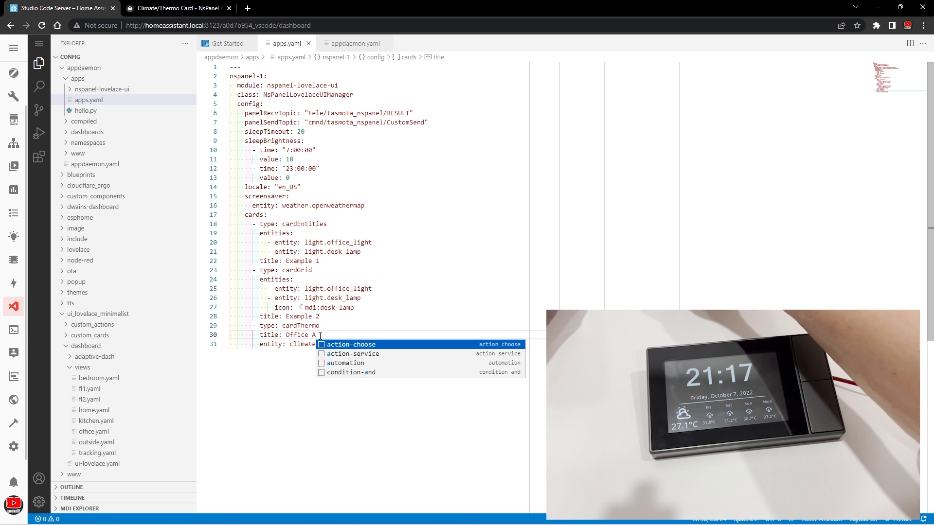
pyautogui.write('ir')
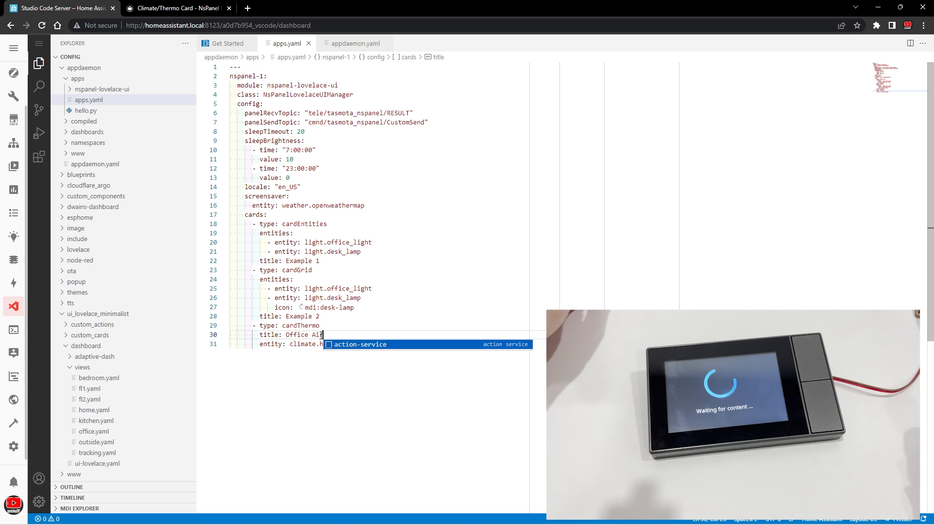
# - Replace the cardThermo card's example entity with climate.office_ac
pyautogui.click(319, 360)
pyautogui.hotkey('ctrl', 'BackSpace')
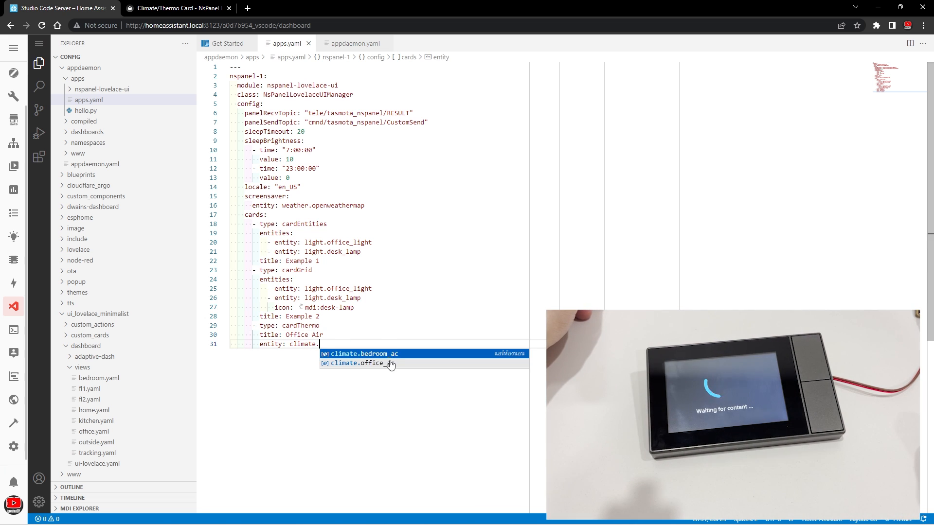
pyautogui.click(391, 361)
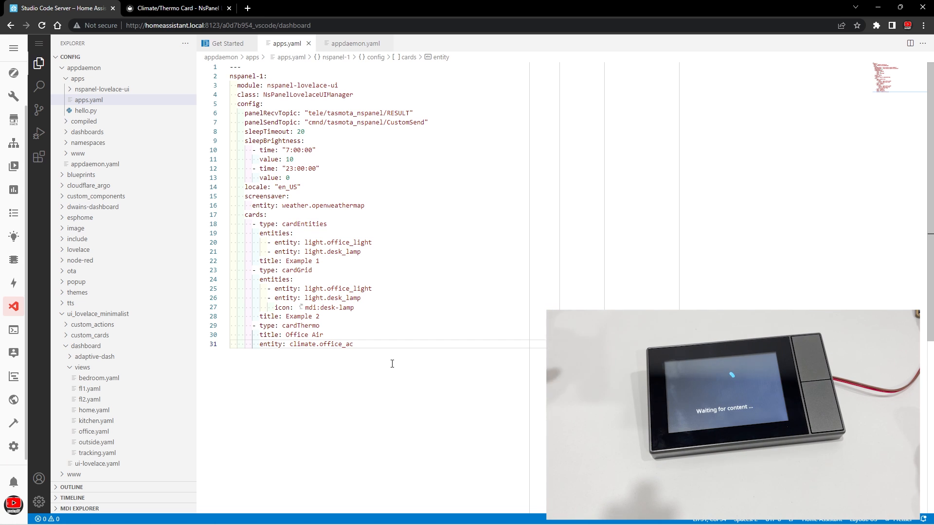